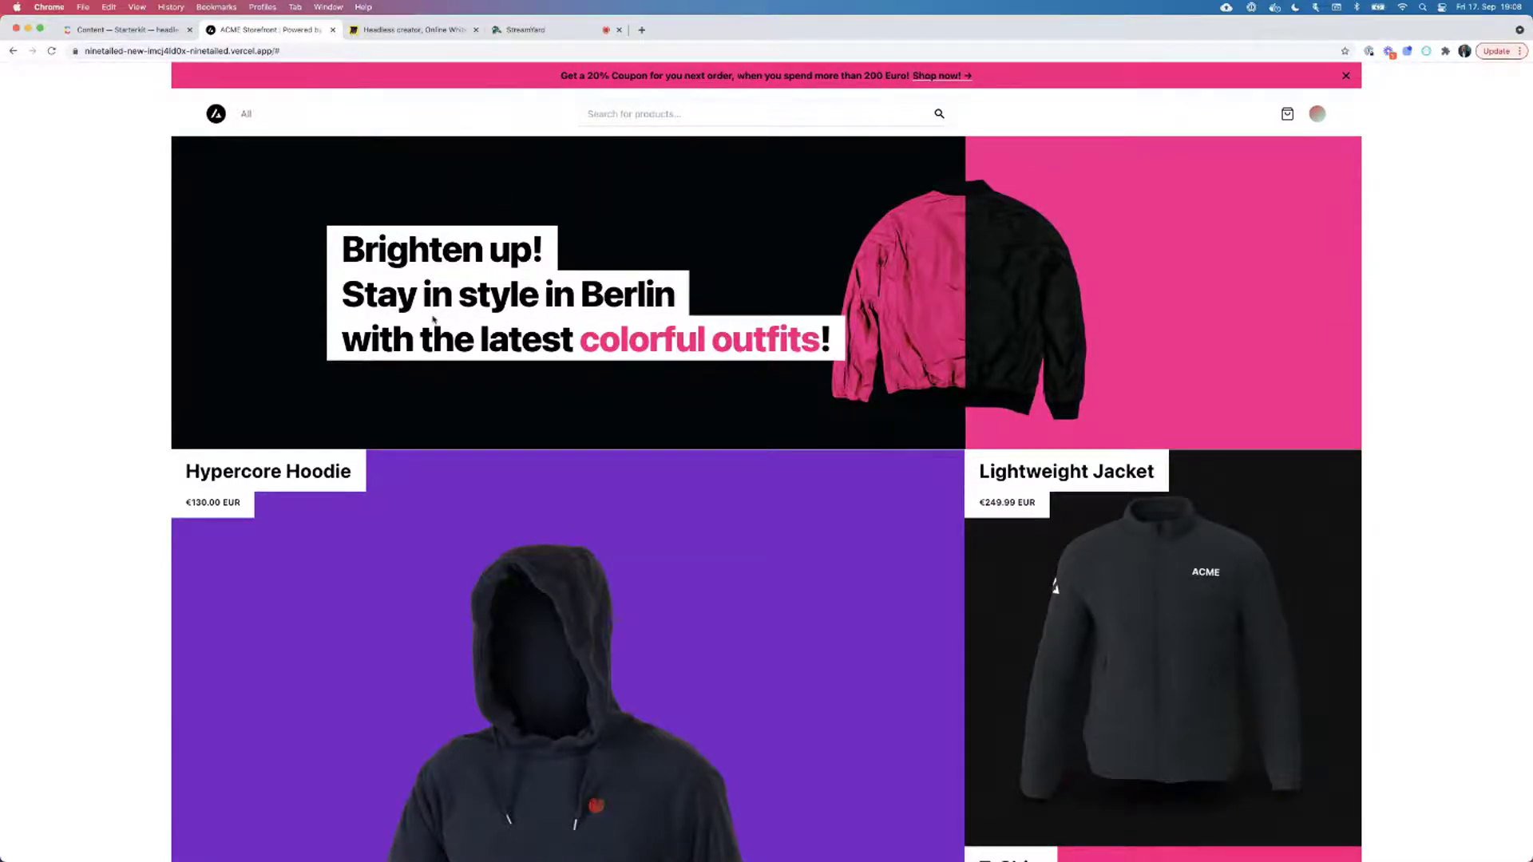
scroll(623, 209, down, 2)
scroll(623, 209, down, 7)
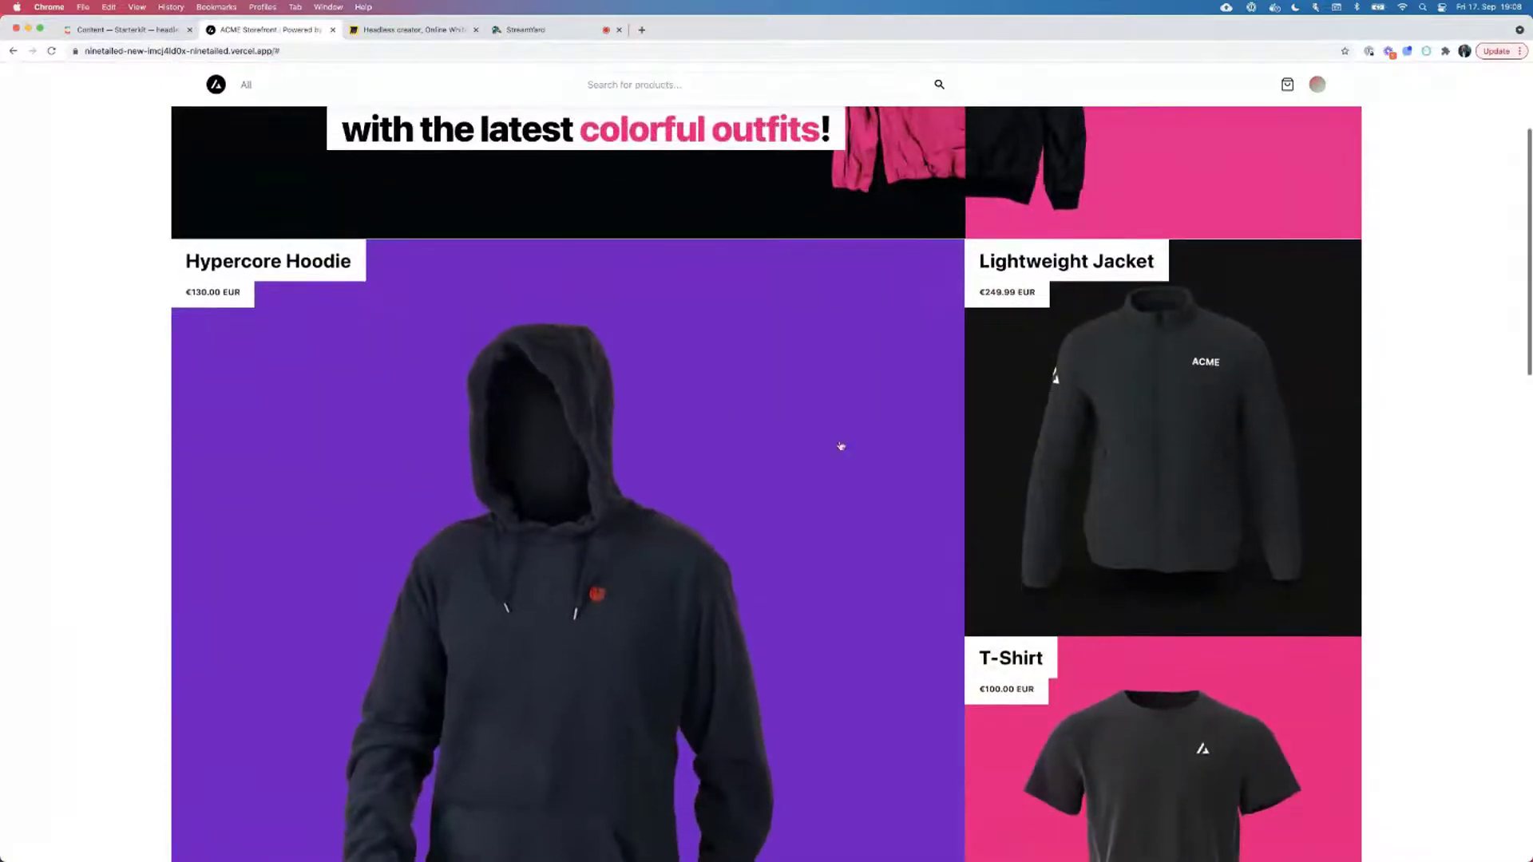
scroll(558, 575, down, 3)
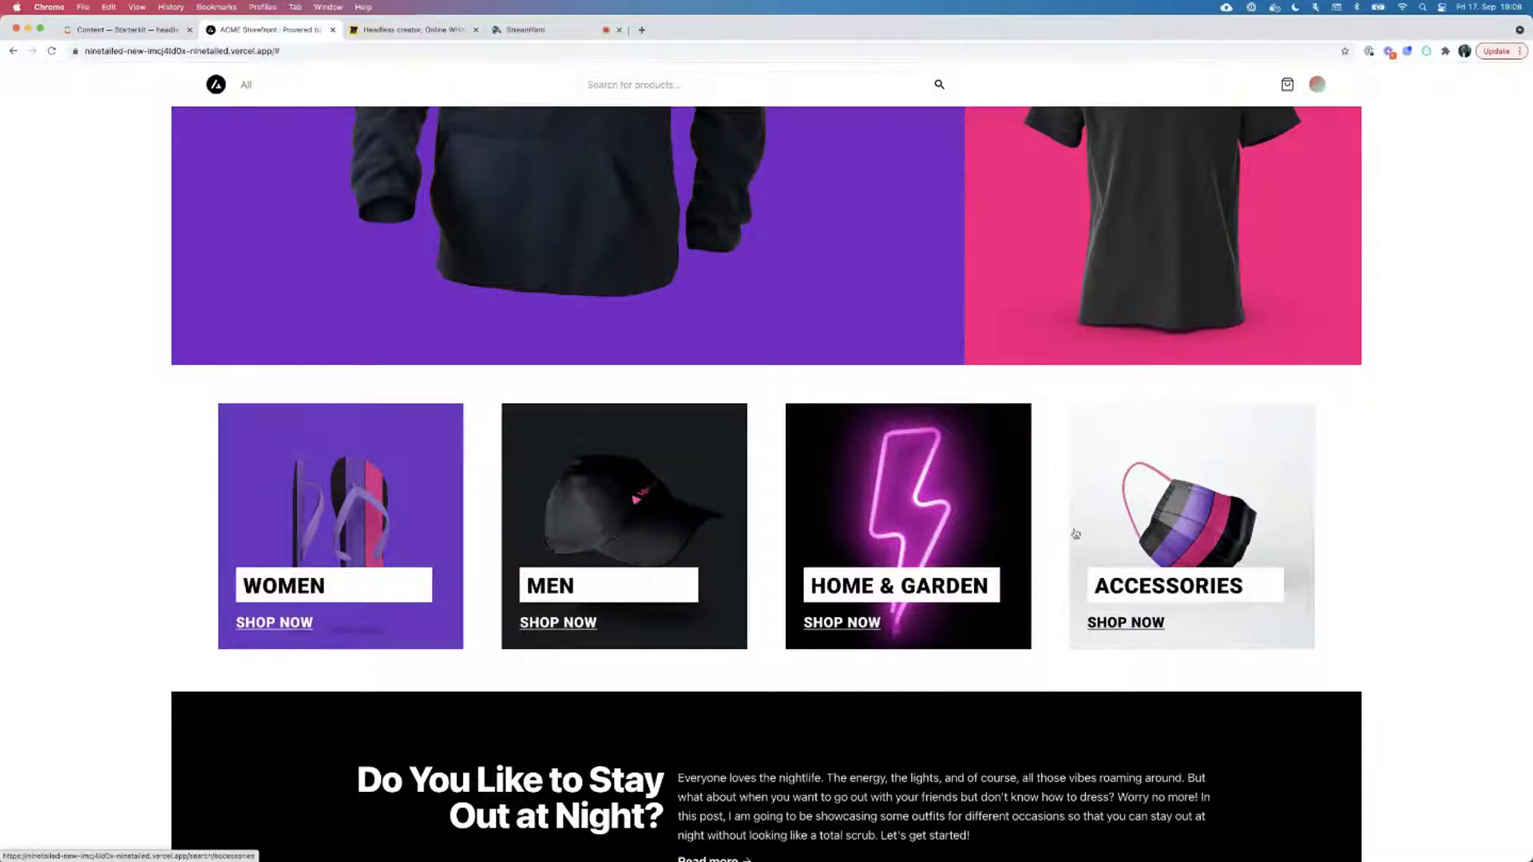
scroll(447, 606, down, 1)
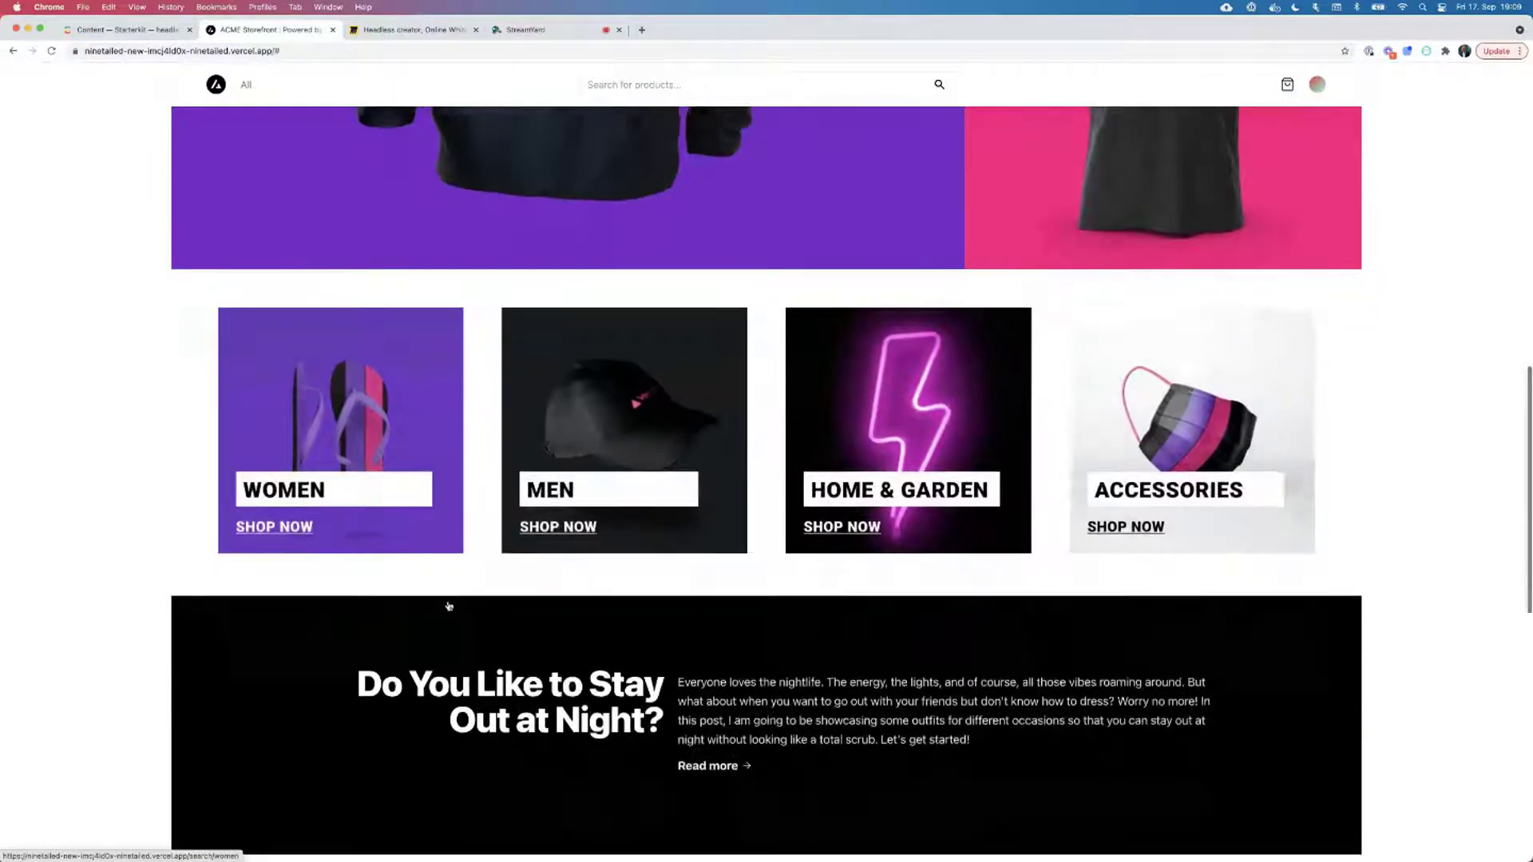
scroll(479, 613, down, 1)
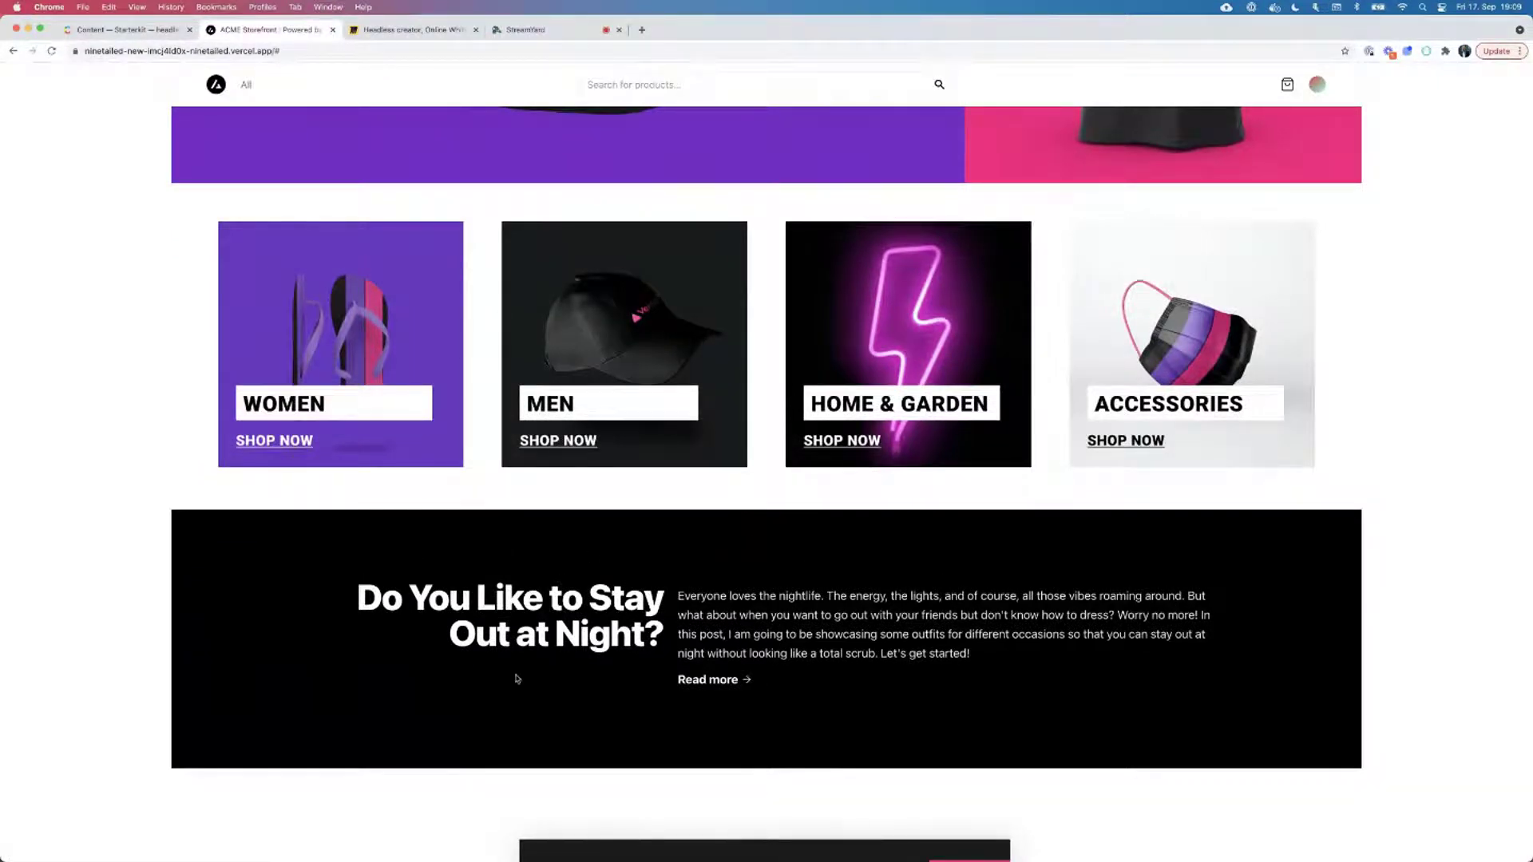
scroll(655, 671, down, 3)
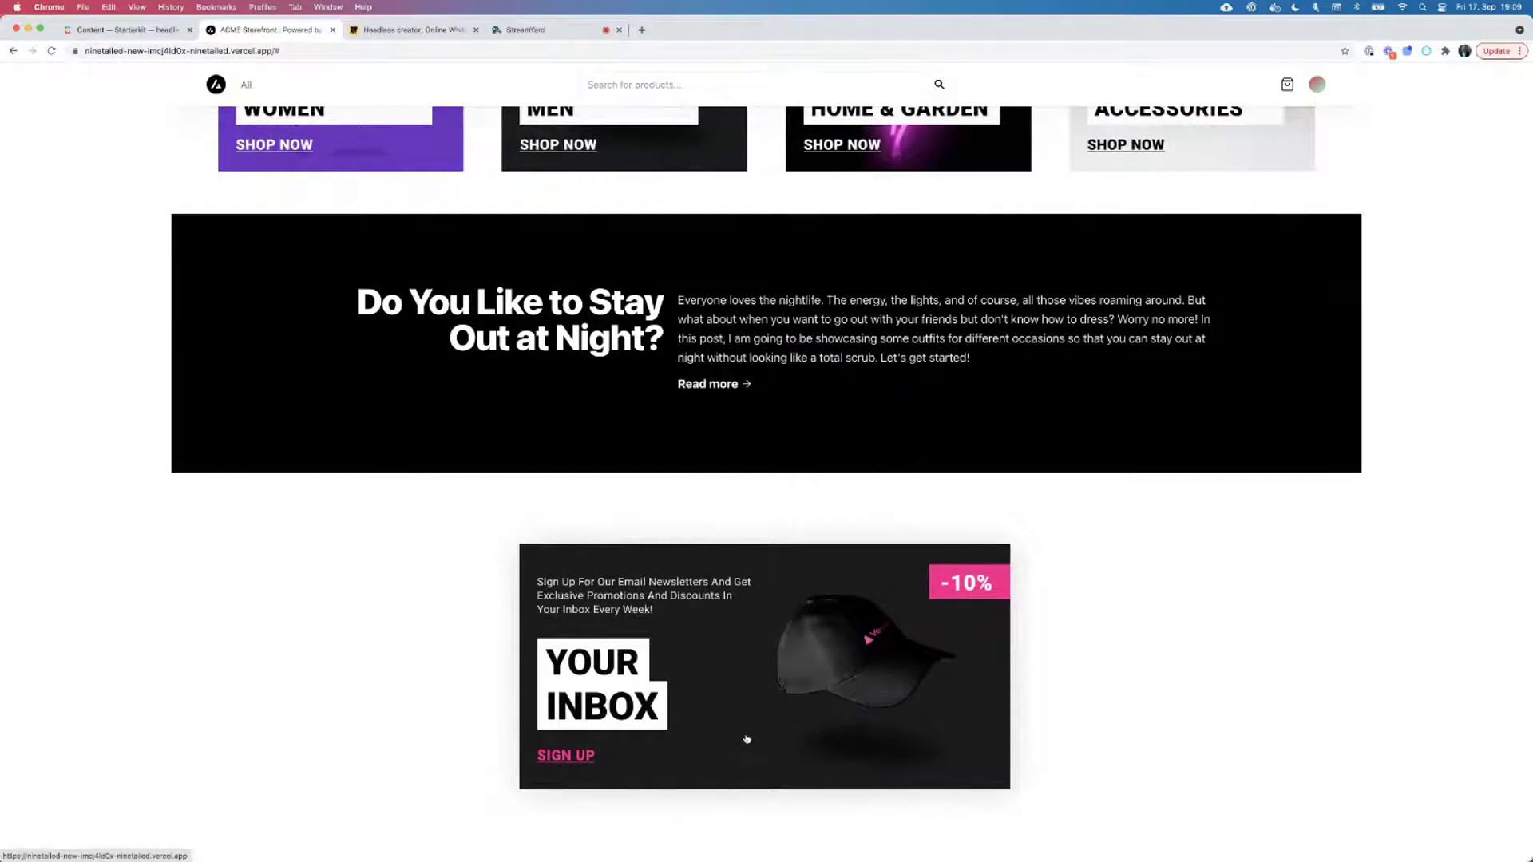
scroll(747, 740, down, 1)
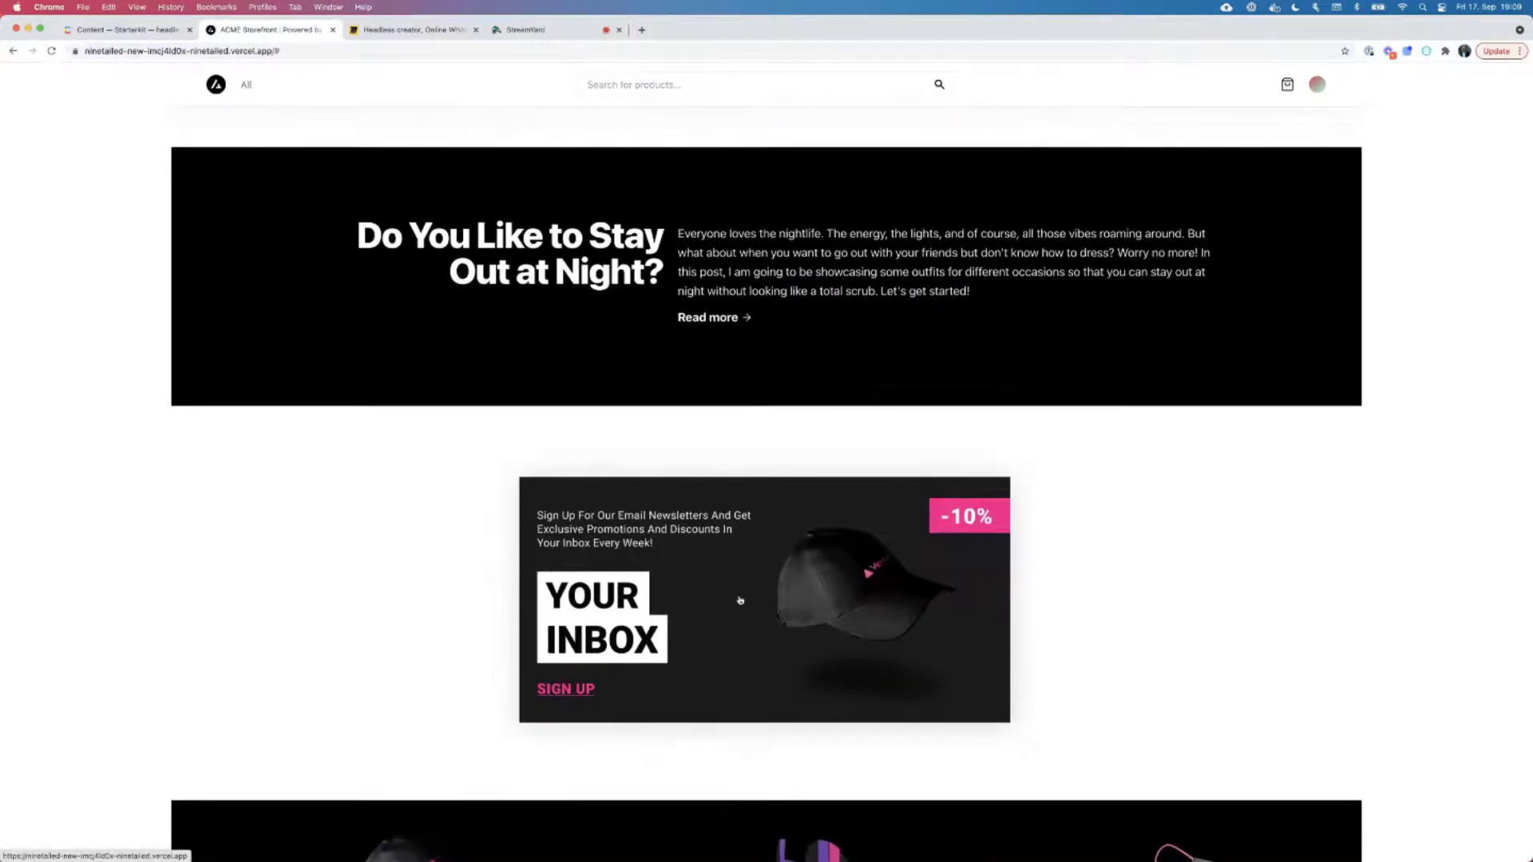
scroll(779, 608, down, 3)
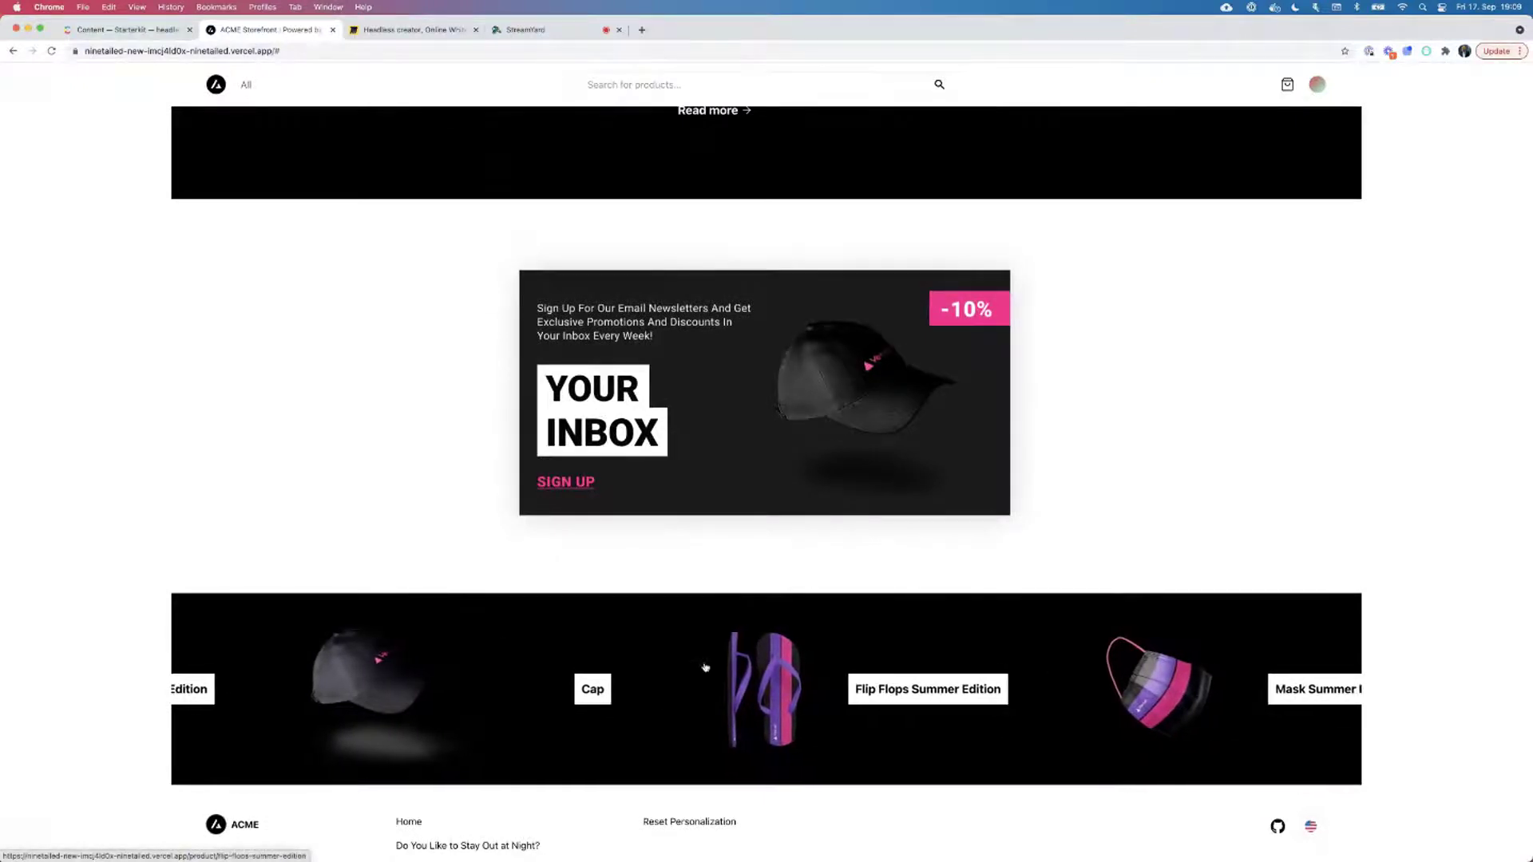
scroll(705, 667, down, 2)
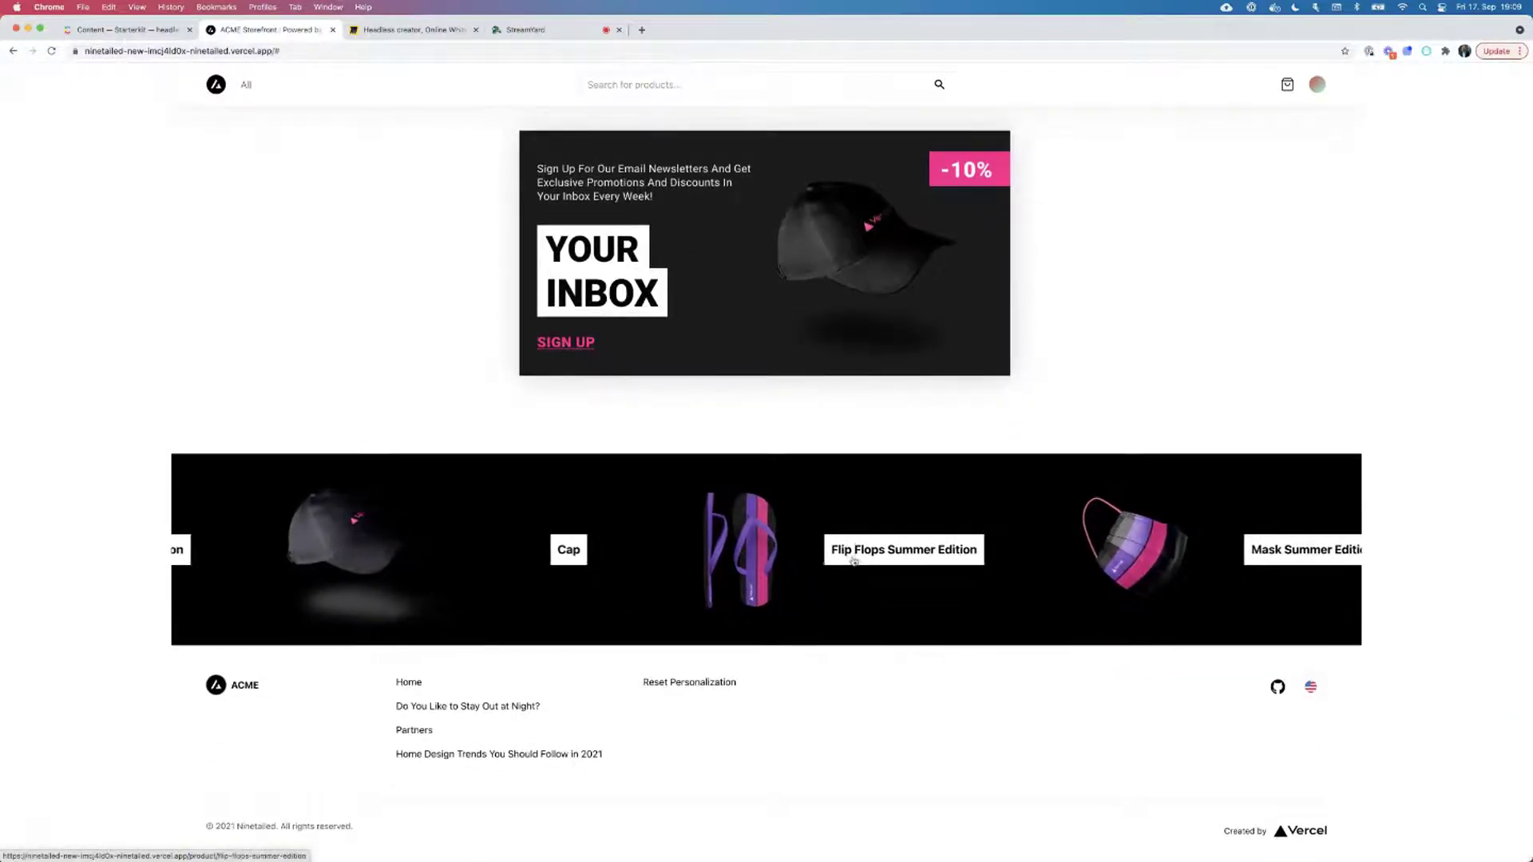
scroll(763, 523, up, 15)
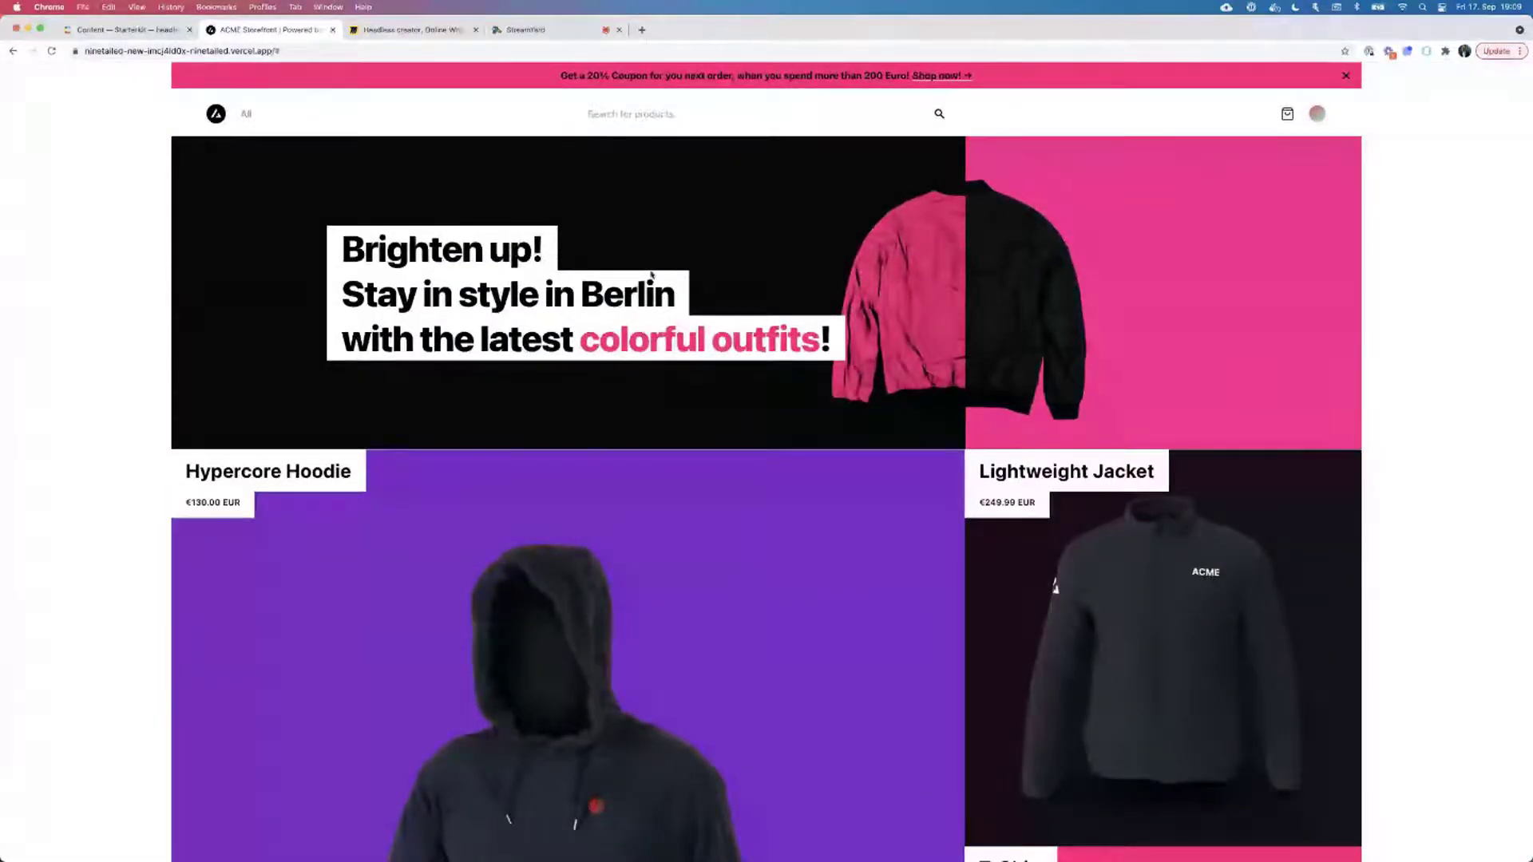
double_click(627, 295)
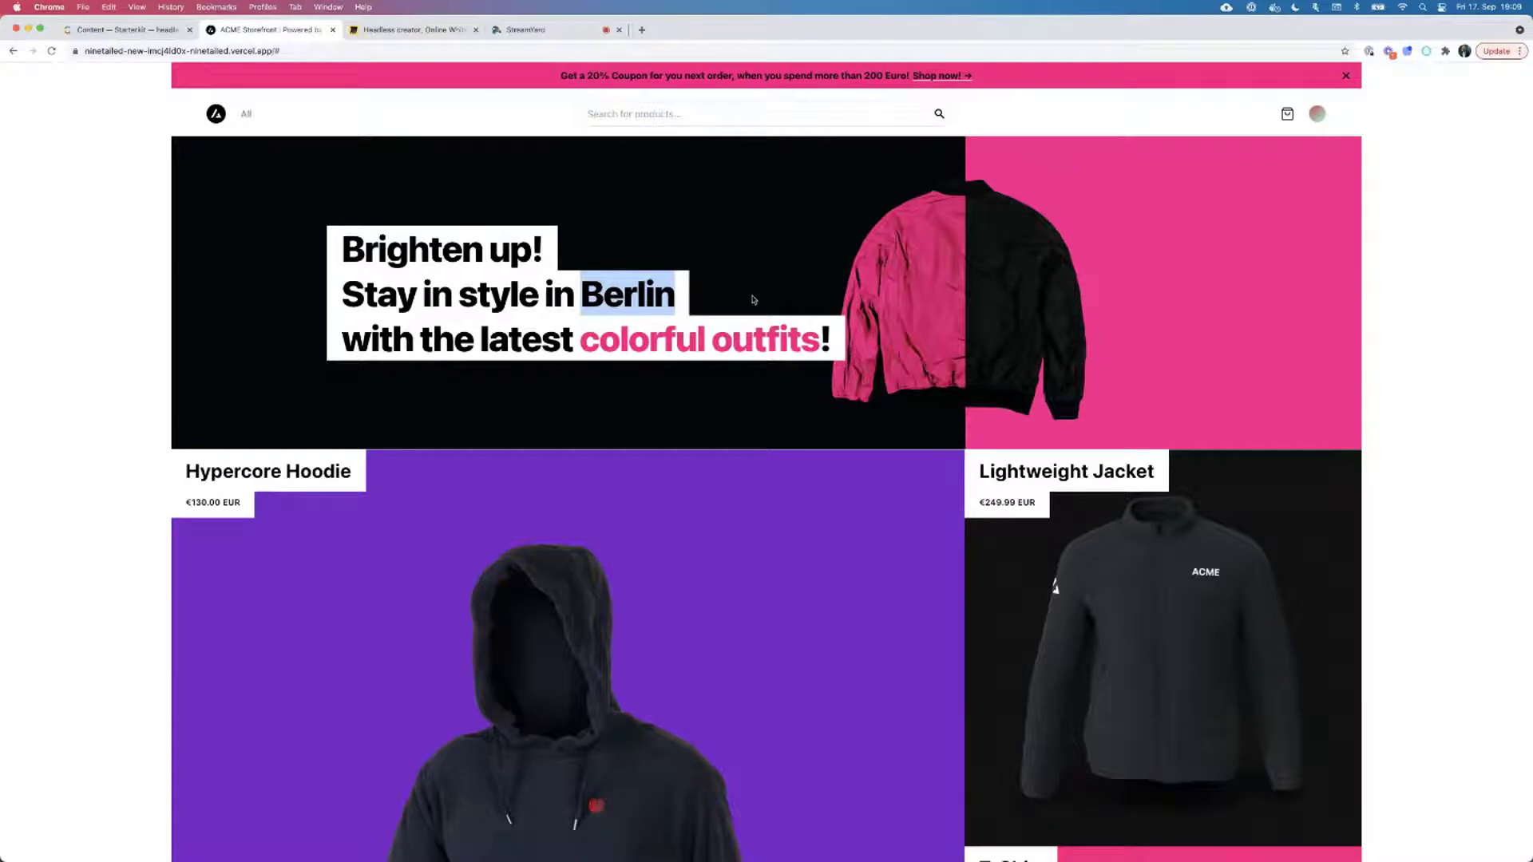
click(1458, 279)
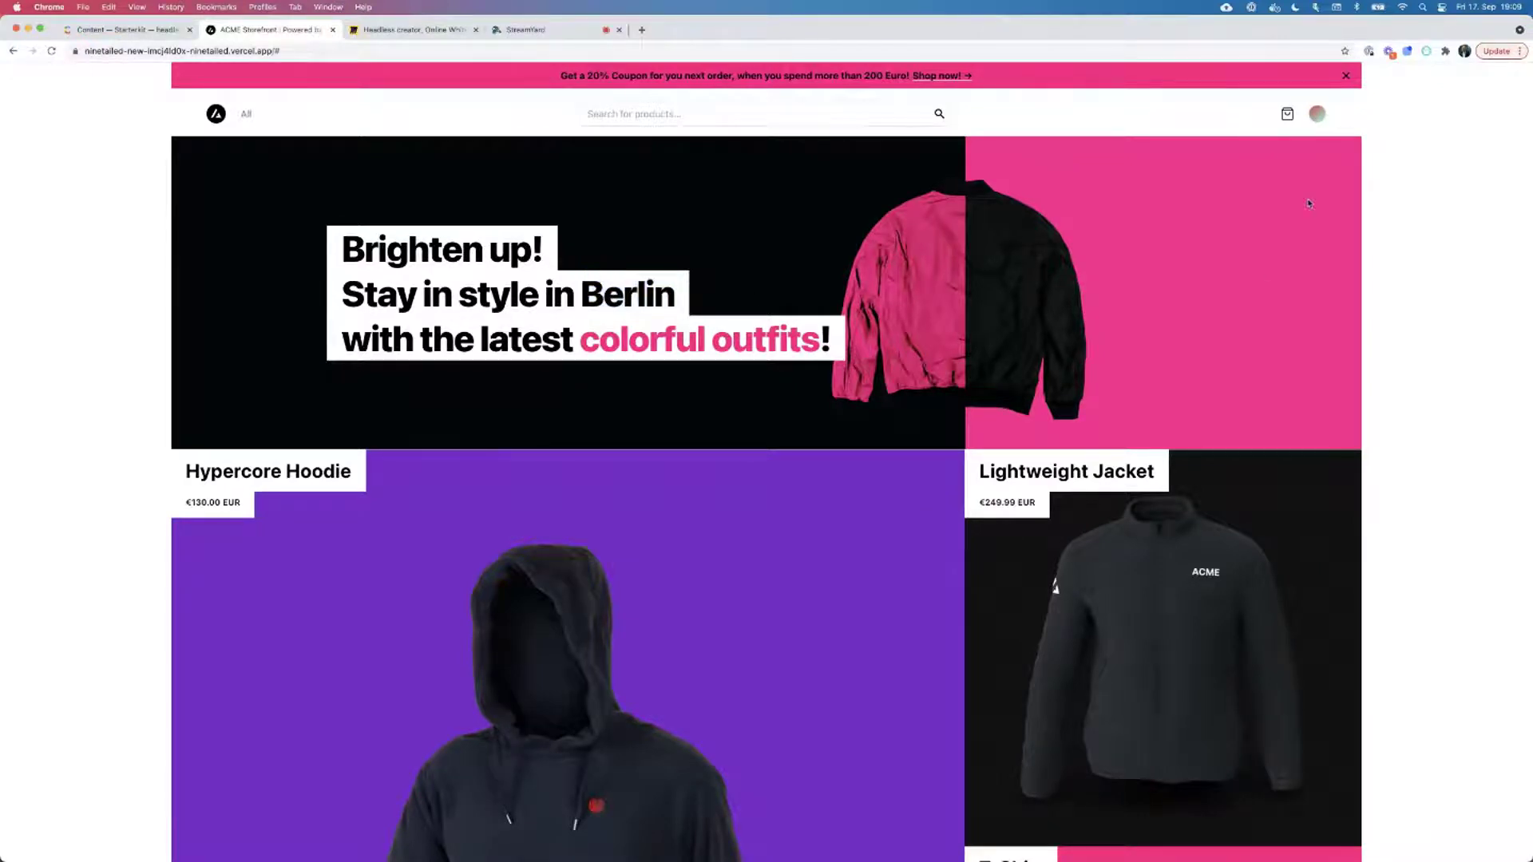
Log in from the avatar menu with the shopper's email and account password.
click(1317, 114)
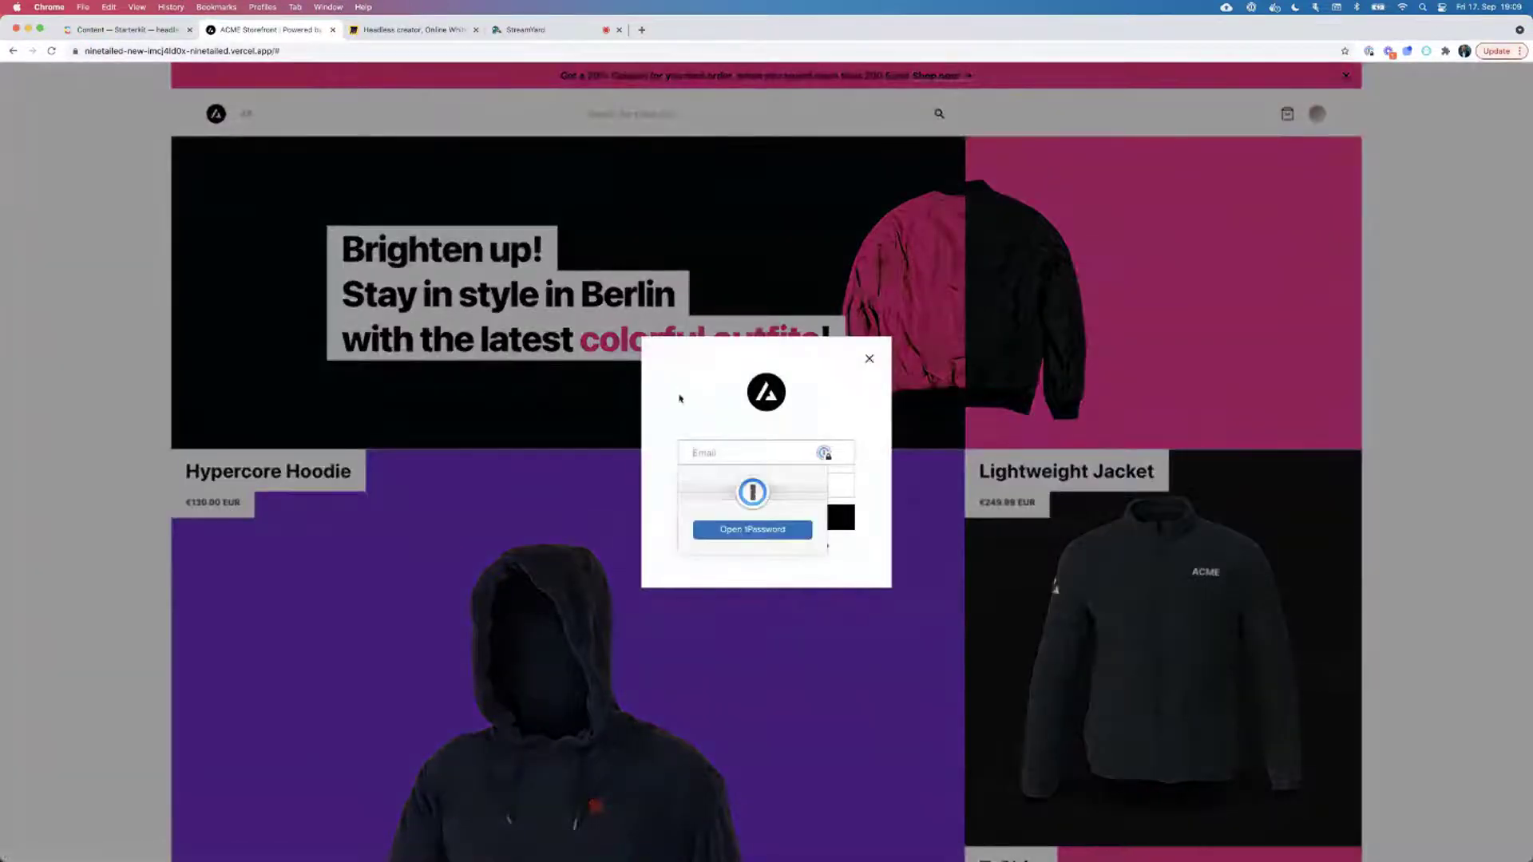
key(Escape)
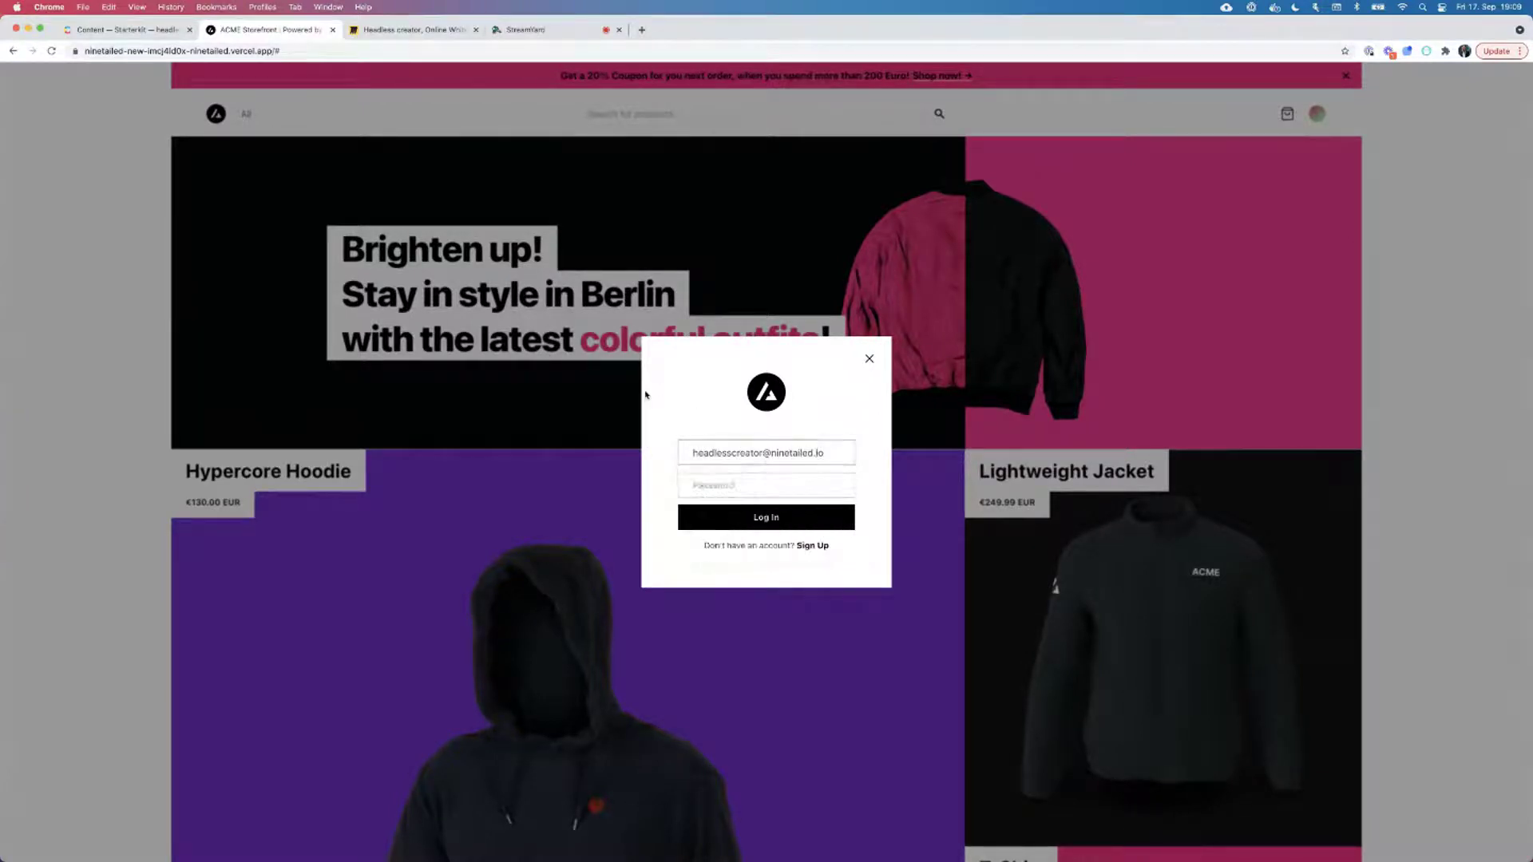
click(715, 484)
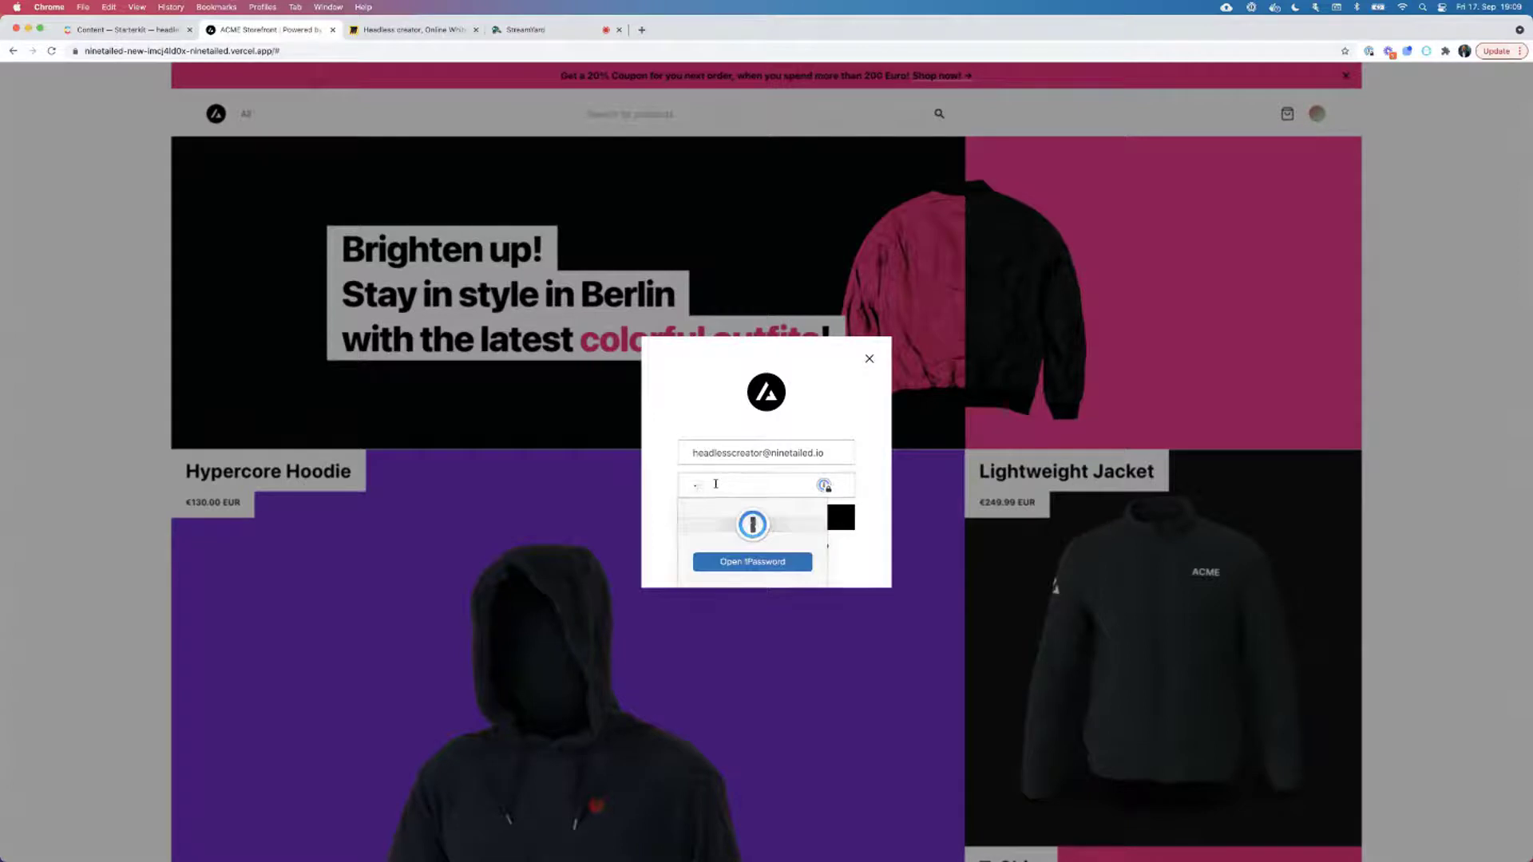
text(••••••••••)
key(Escape)
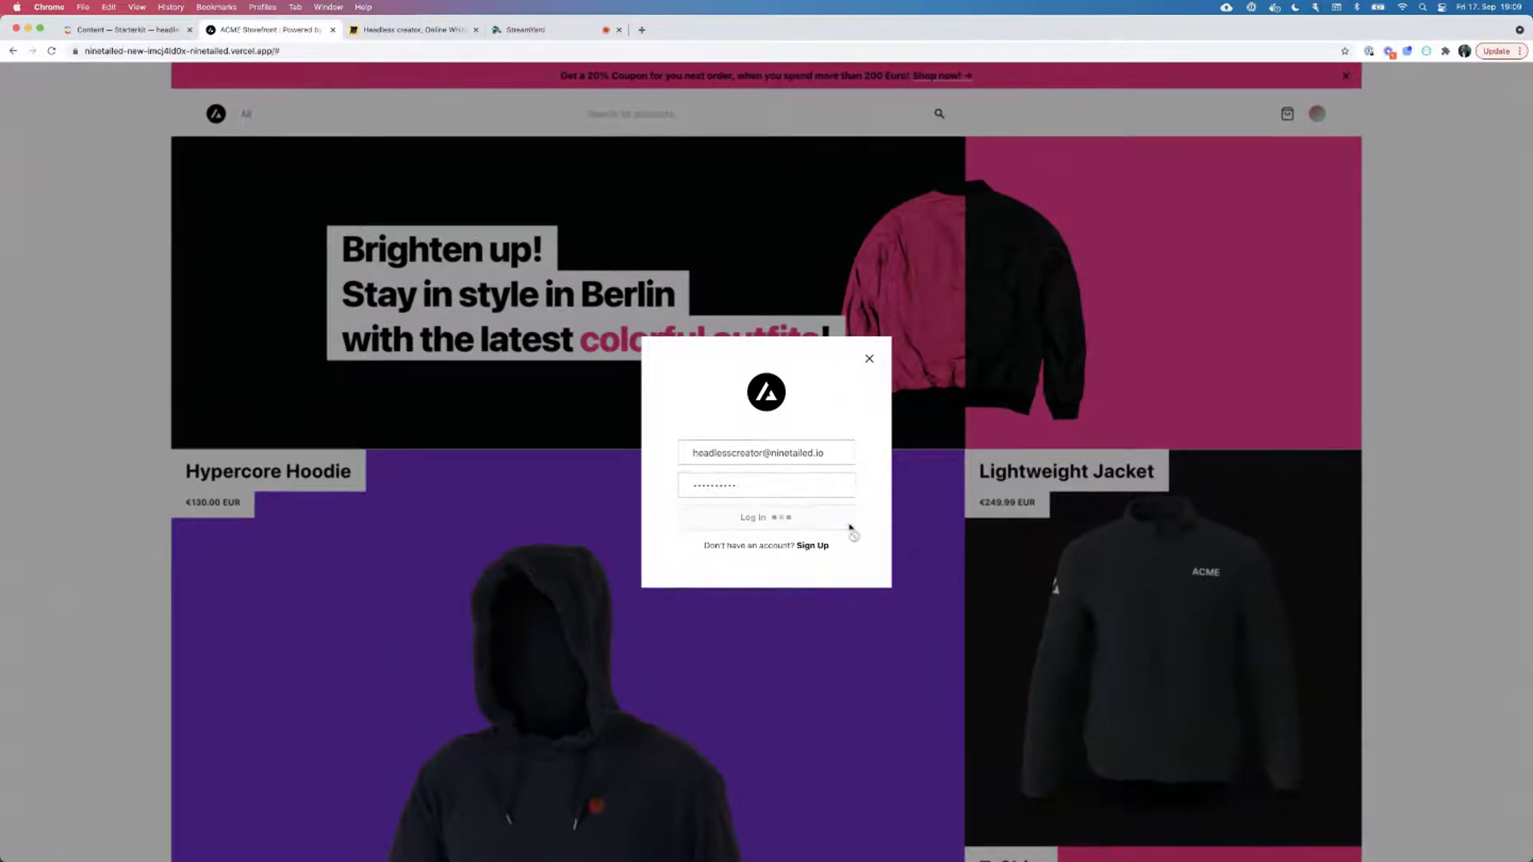
key(Return)
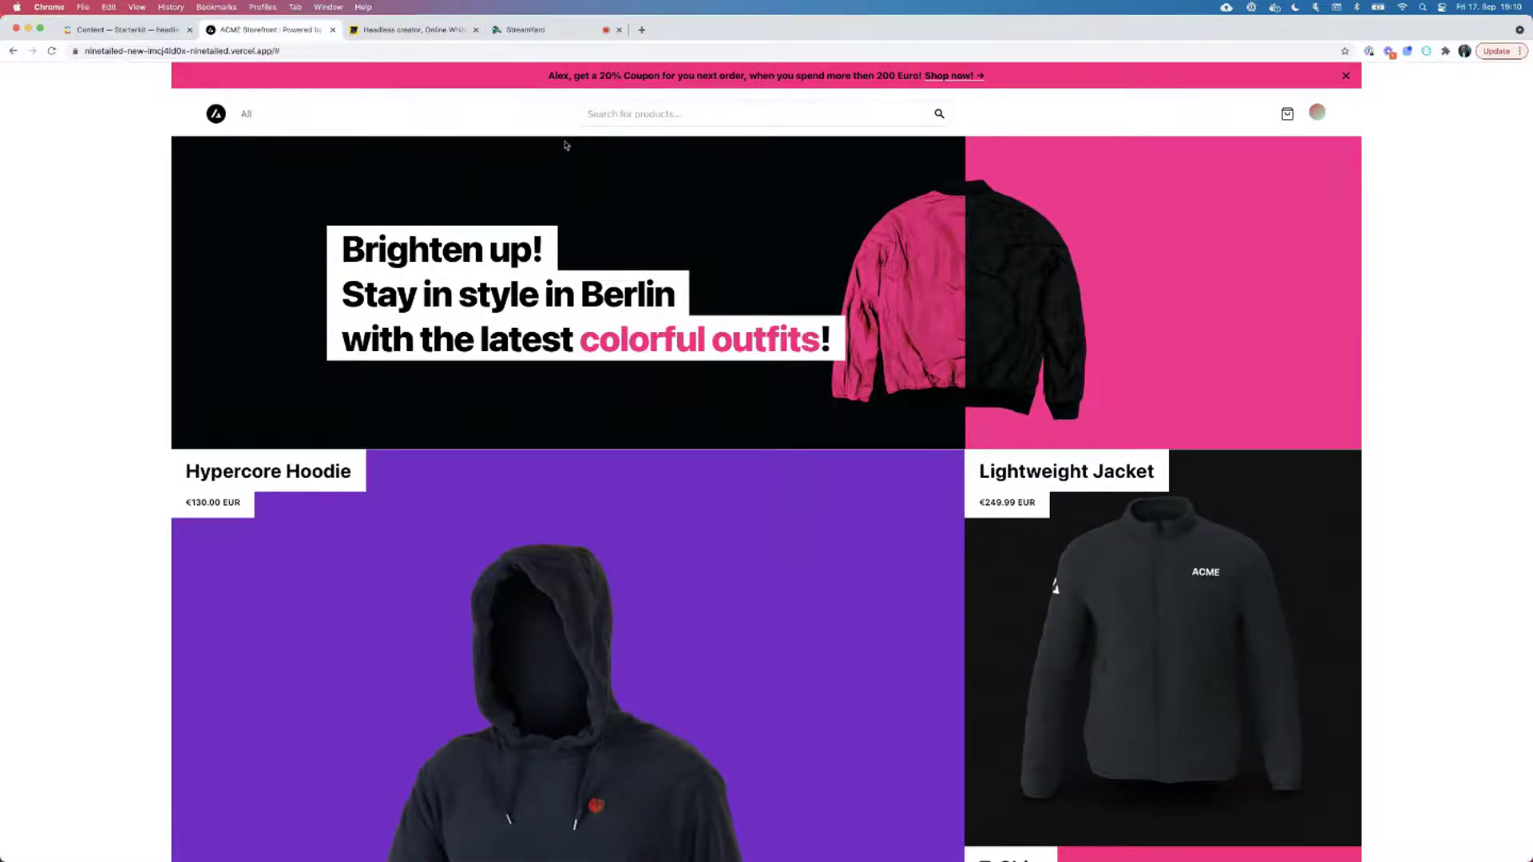
Highlight the shopper's name in the coupon banner, then open the €249.99 Lightweight Jacket.
drag(549, 74, 571, 76)
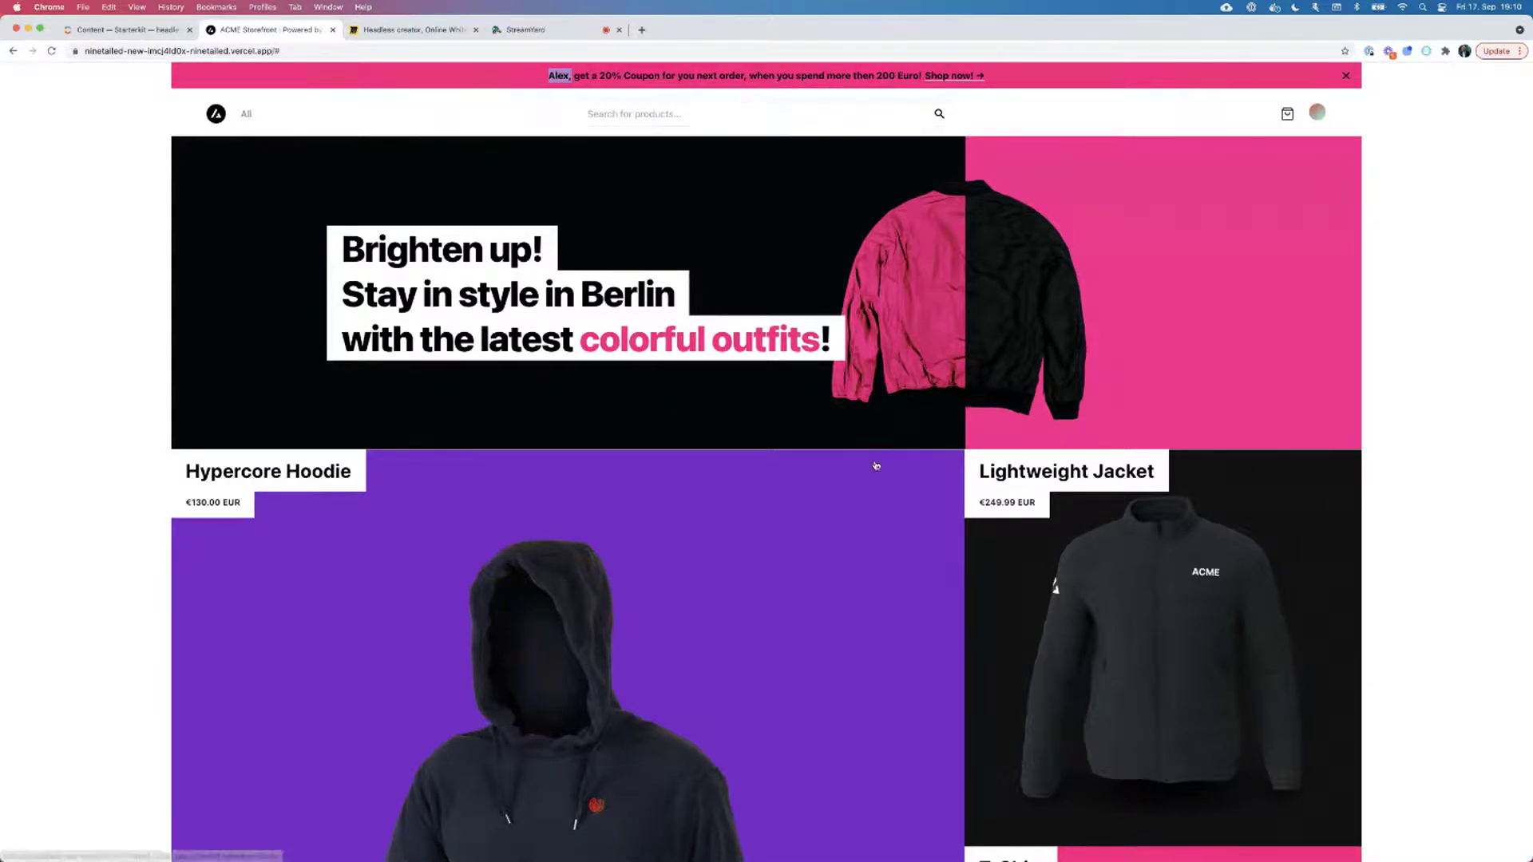
scroll(873, 462, down, 5)
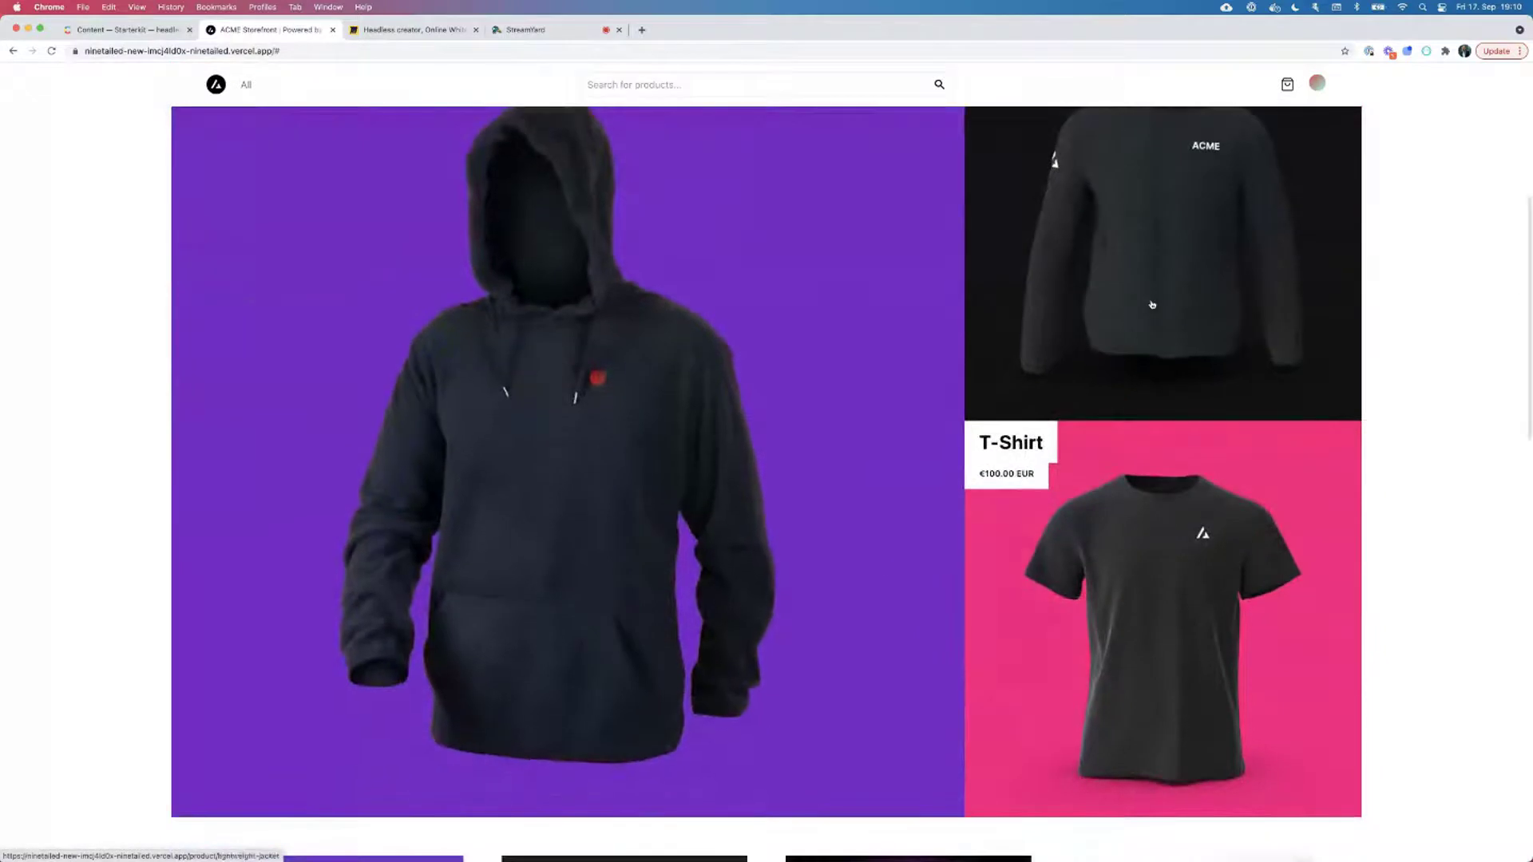
scroll(1150, 301, up, 2)
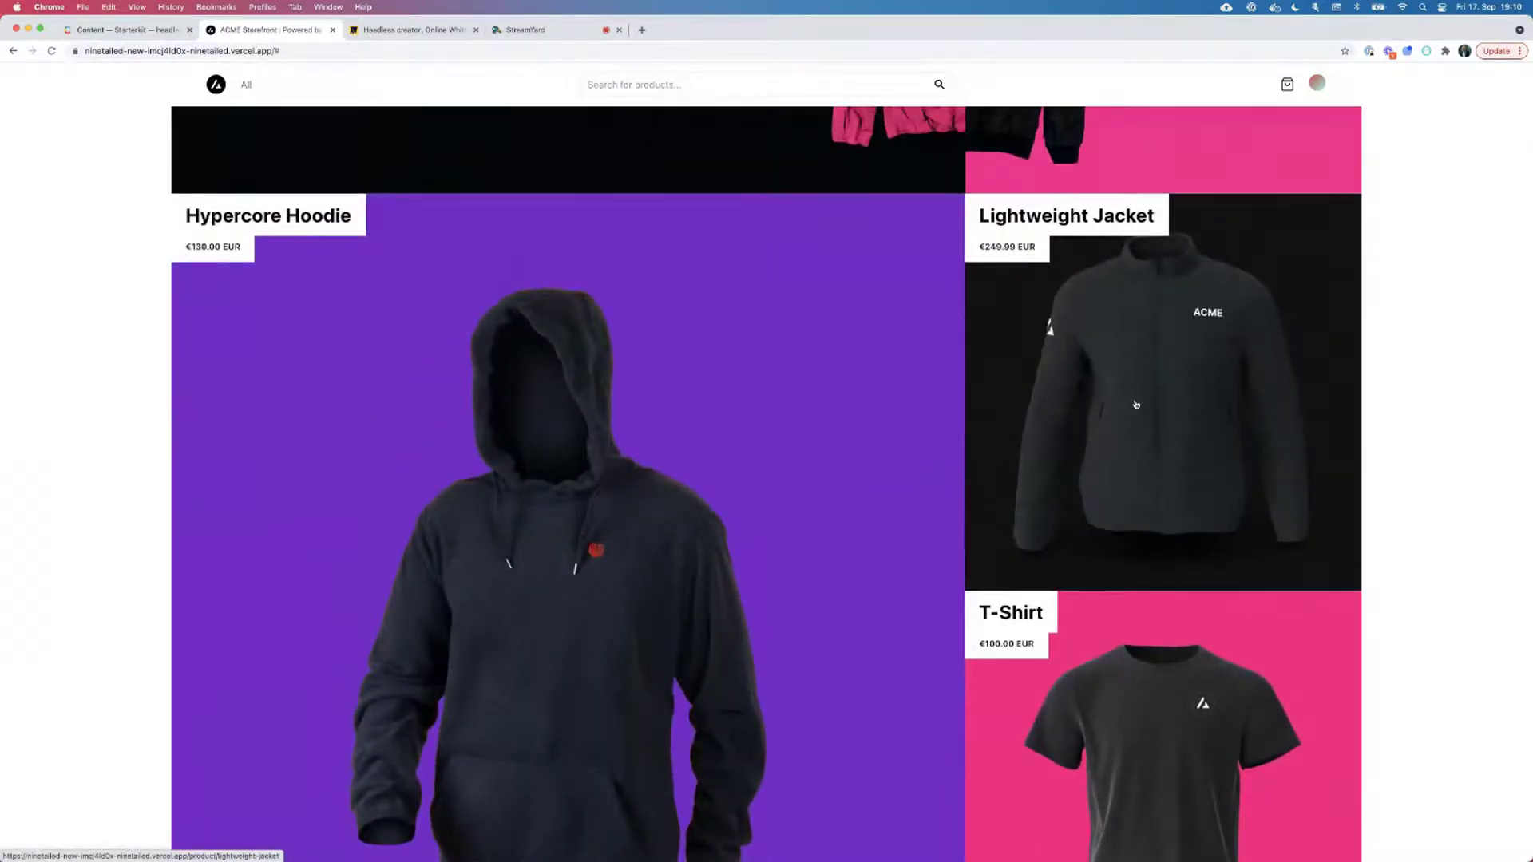
click(1195, 406)
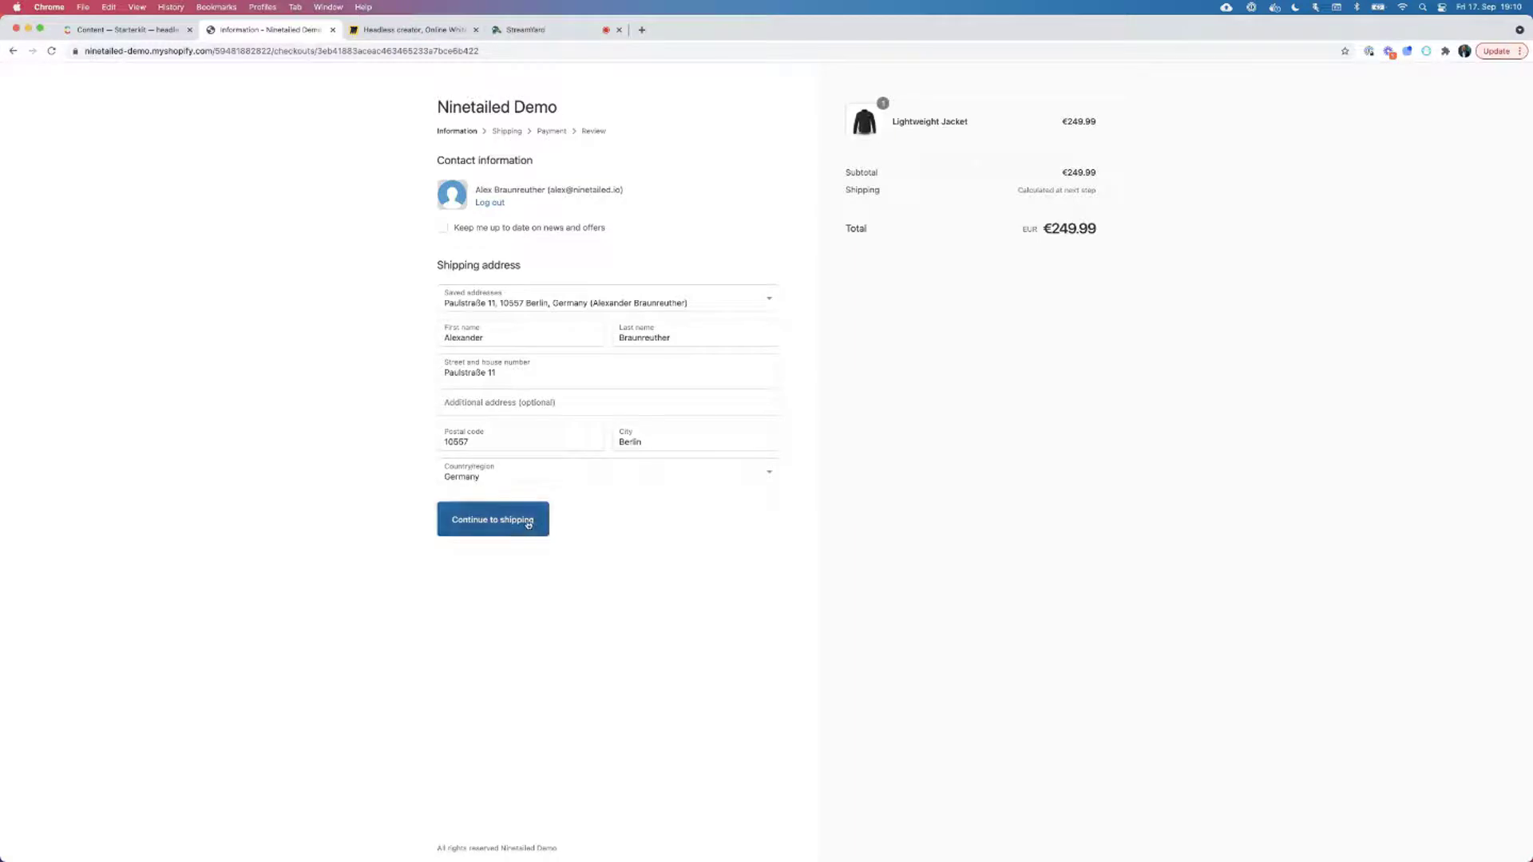
Enter the contact e-mail and the shopper's first and last name at checkout.
click(488, 207)
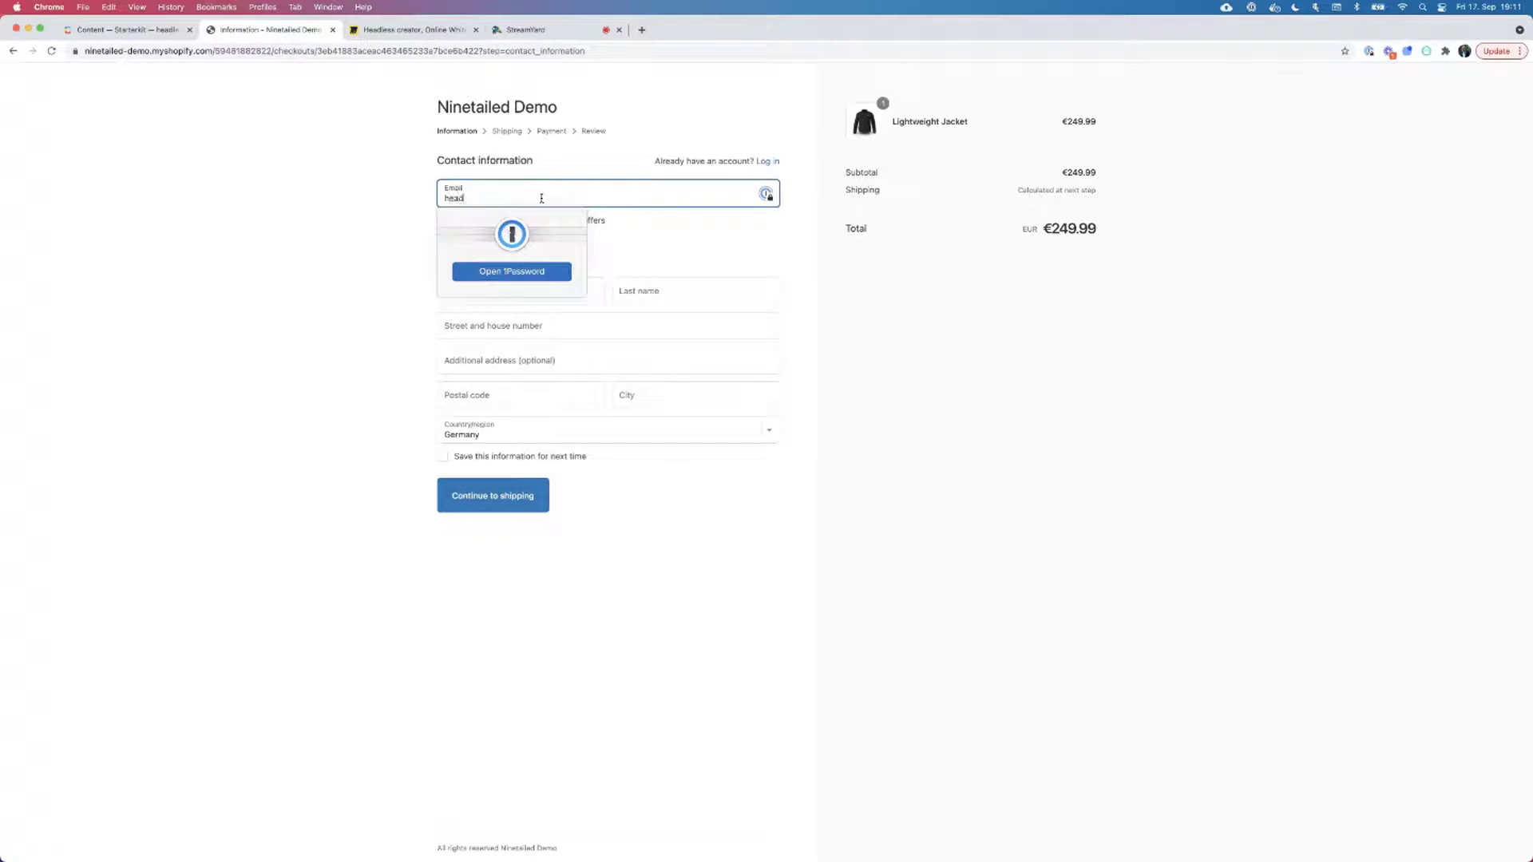
click(436, 227)
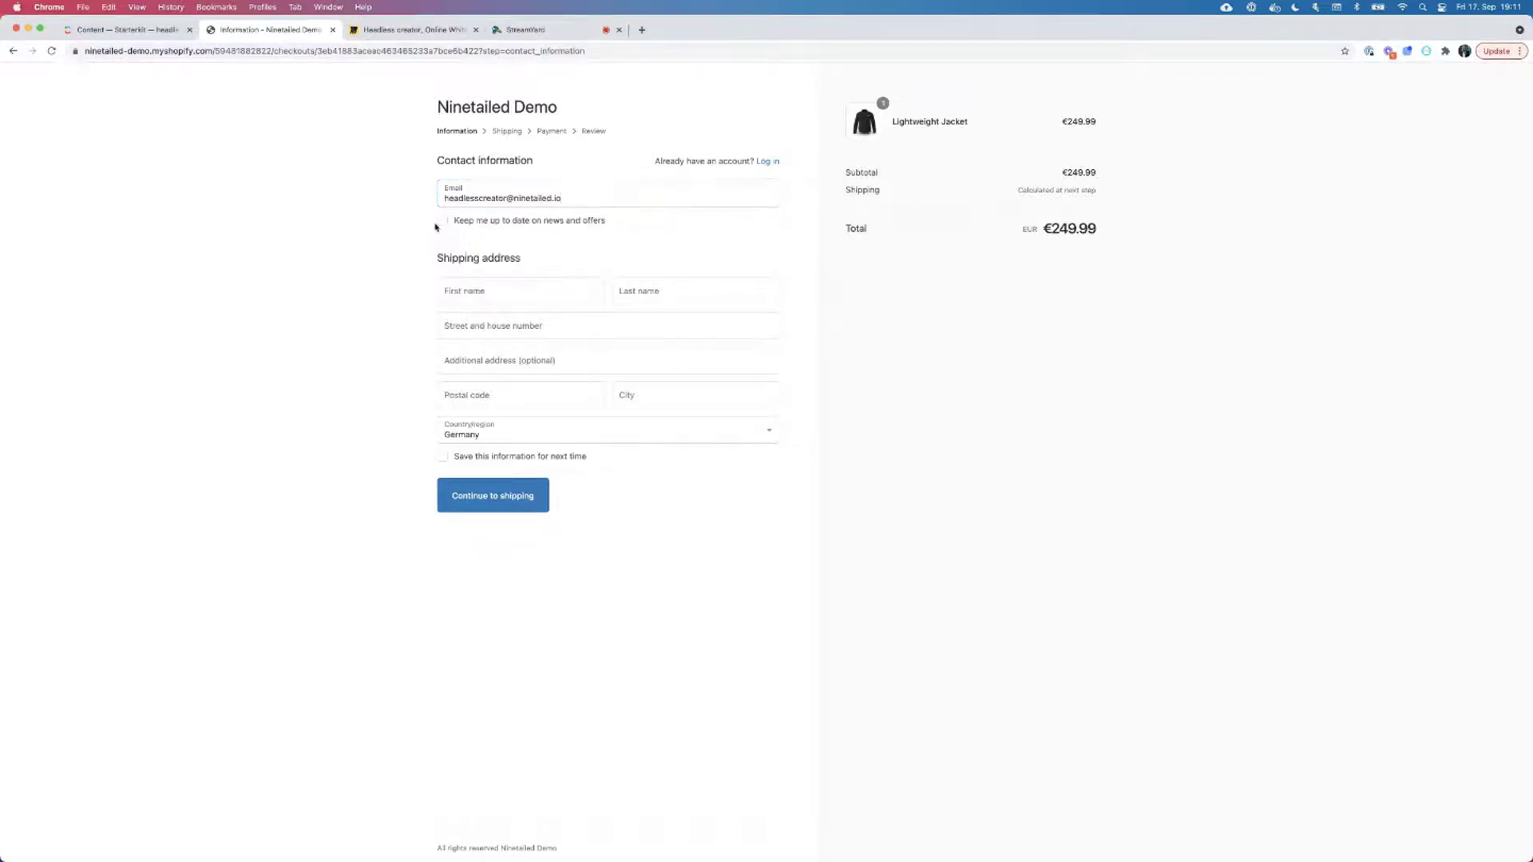
click(484, 289)
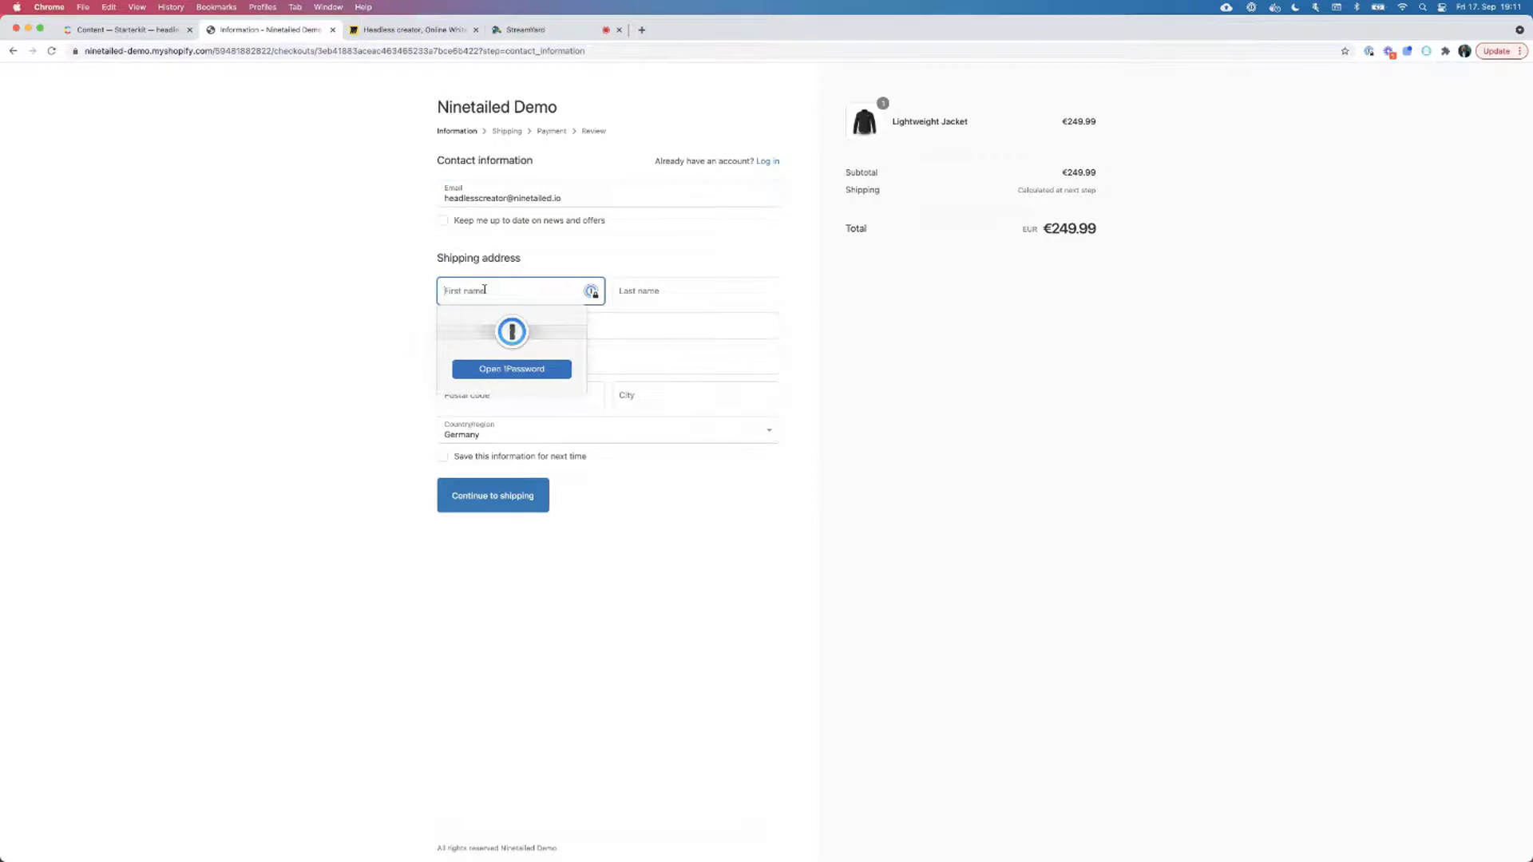
click(717, 287)
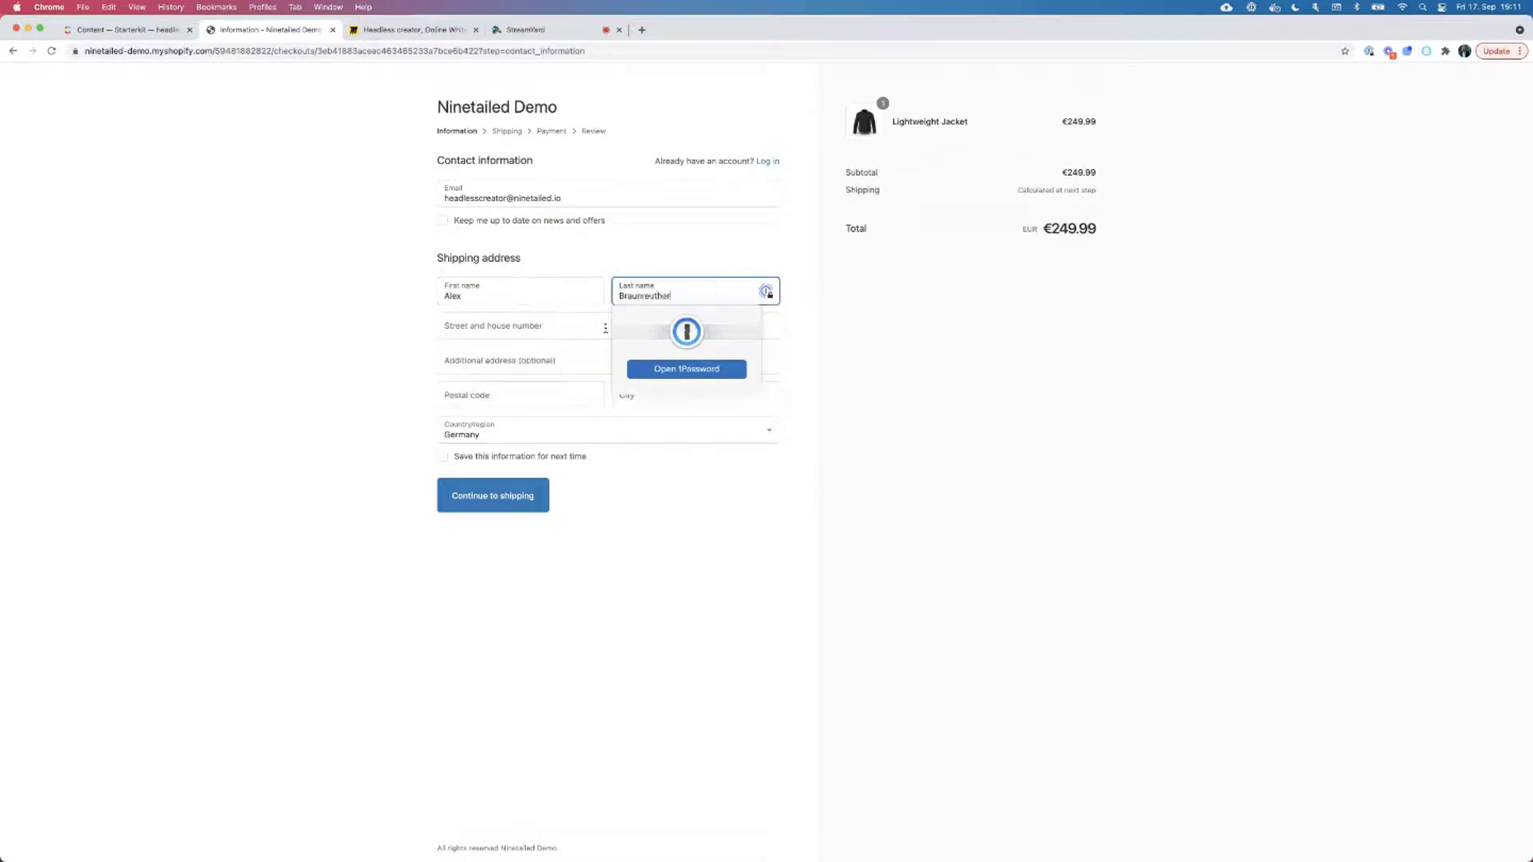
Fill in the street, postal code and city of the shipping address, then continue to shipping.
click(605, 328)
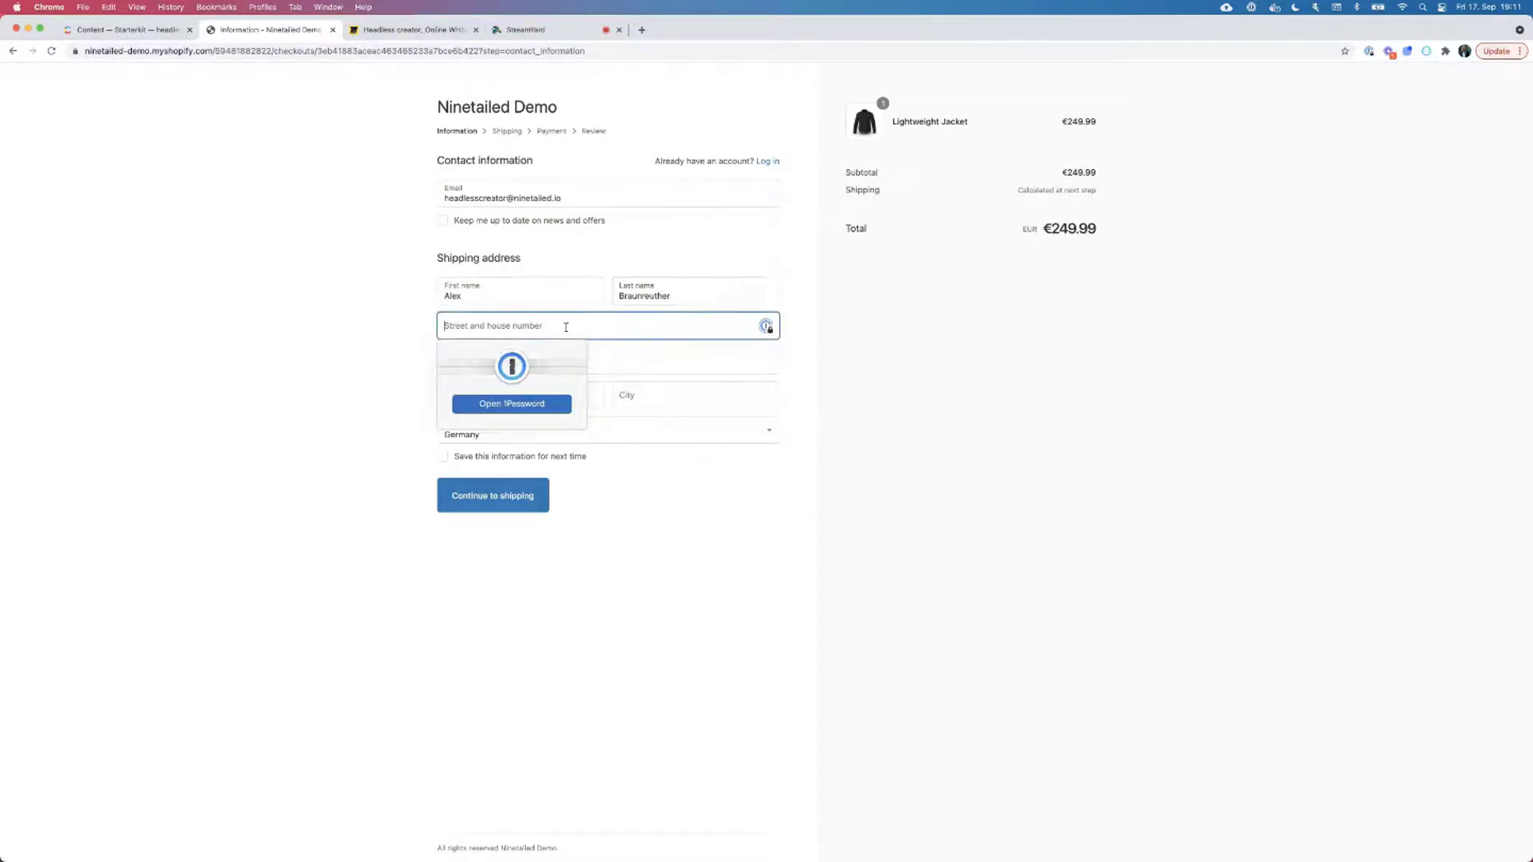
text(Street 11)
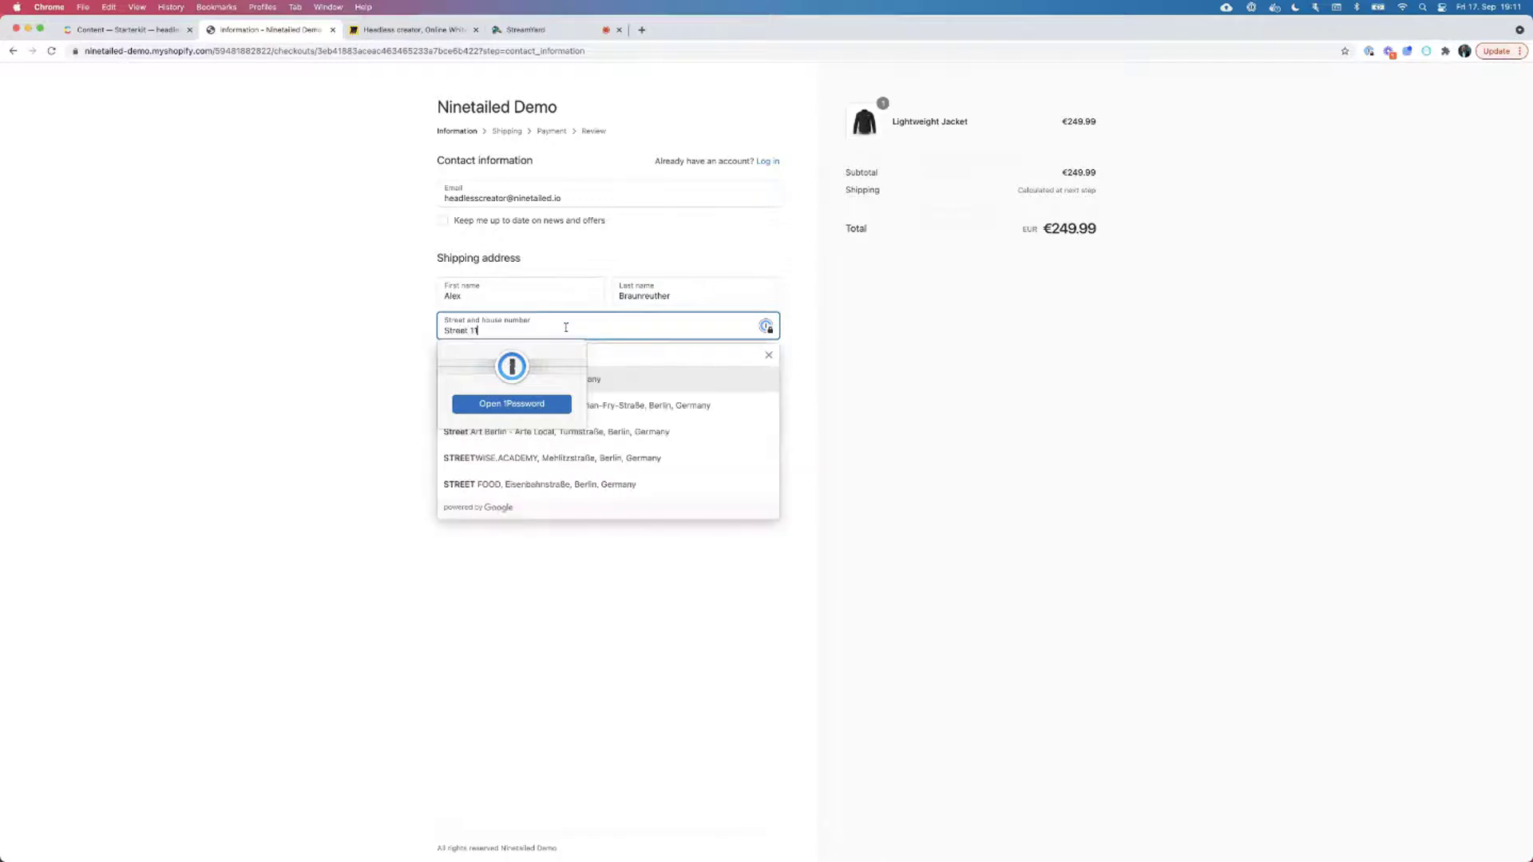
click(376, 287)
click(512, 360)
click(368, 389)
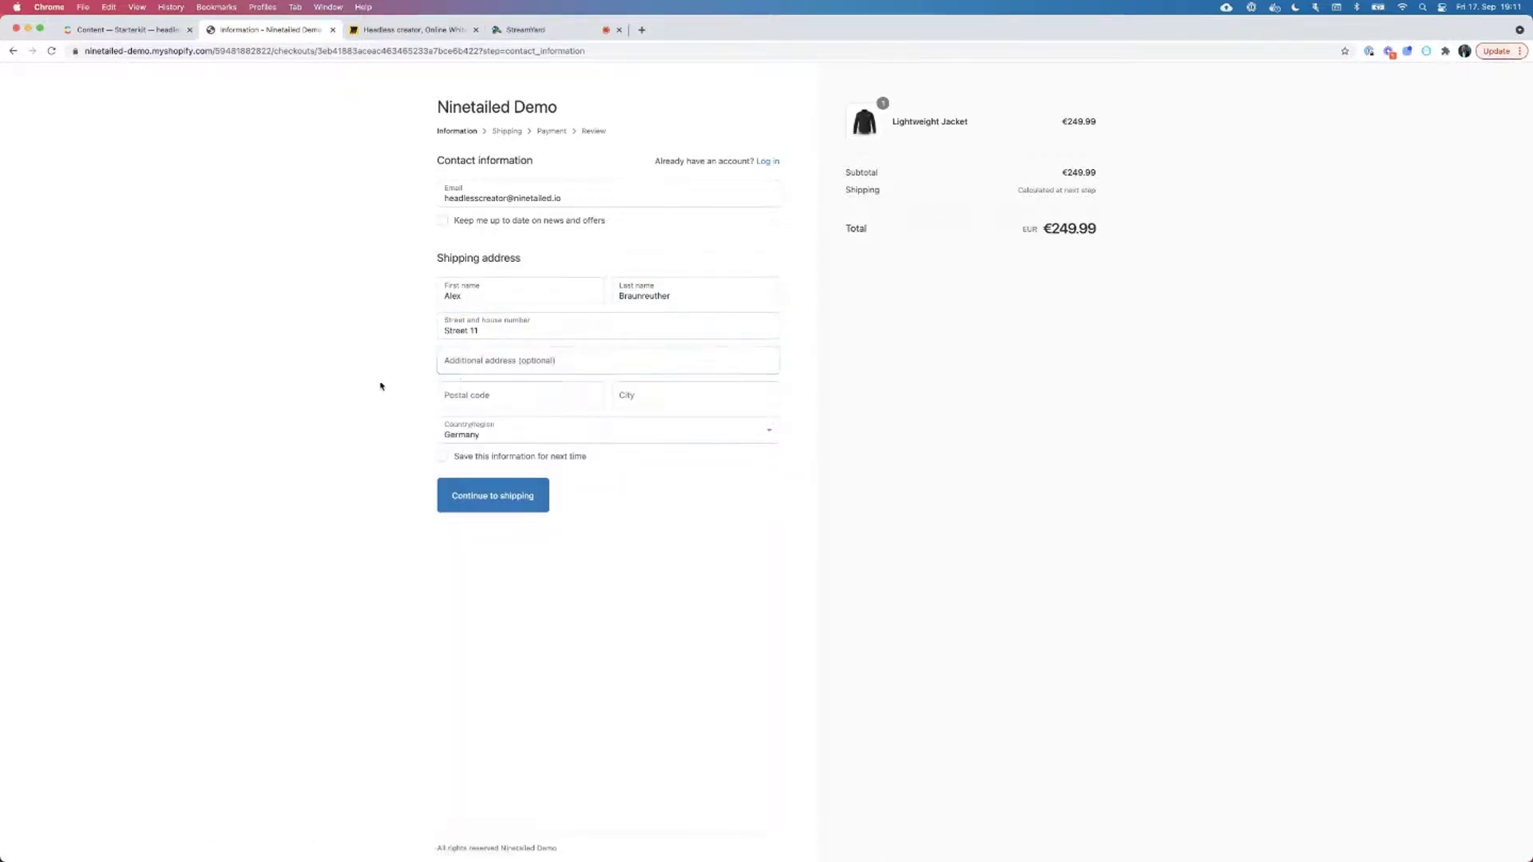
click(459, 387)
text(10557)
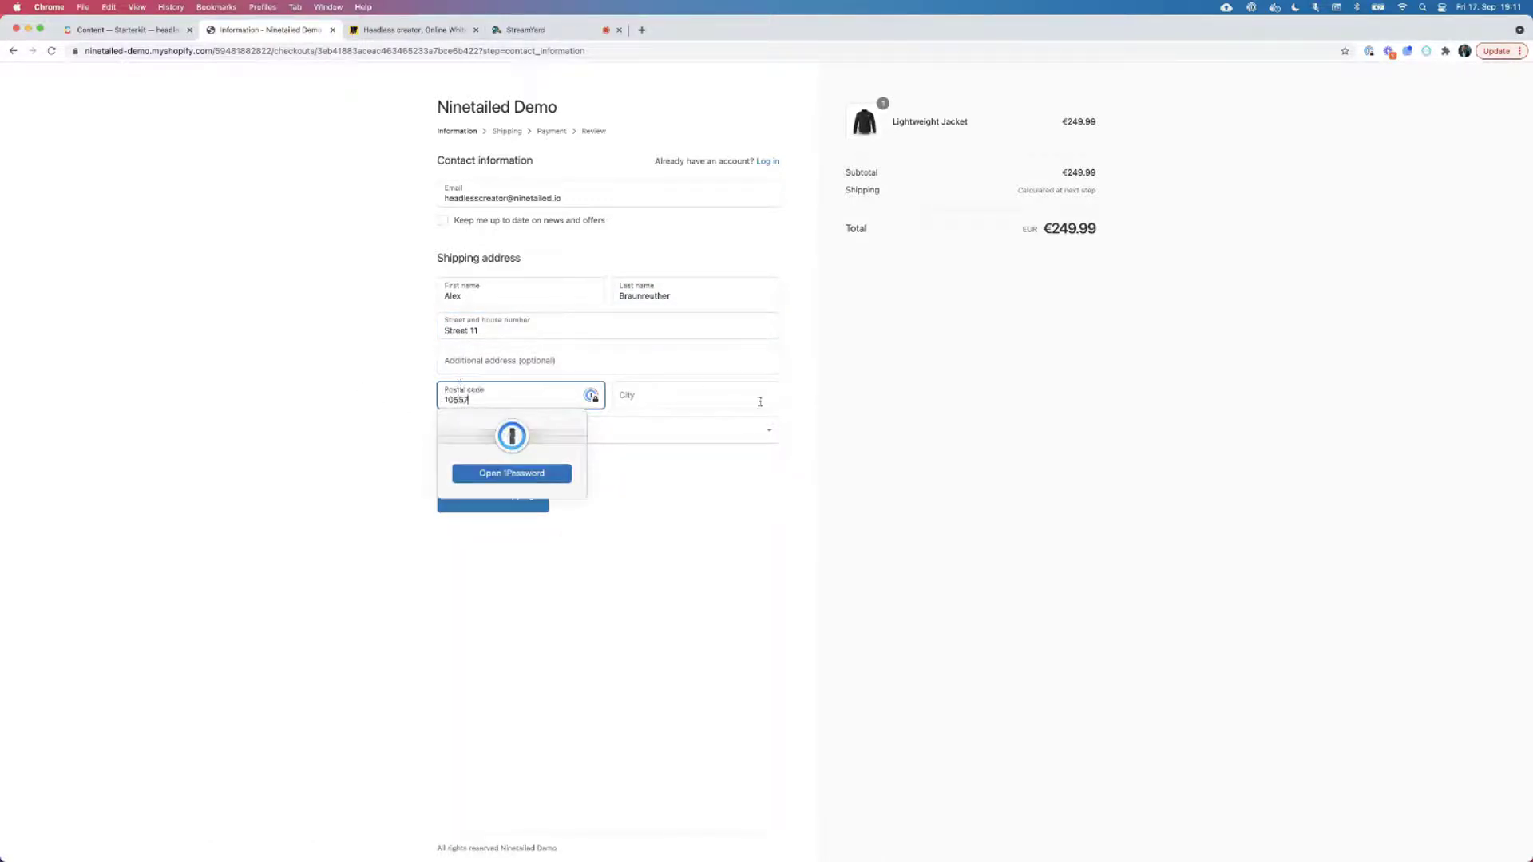
click(759, 402)
text(Berlin)
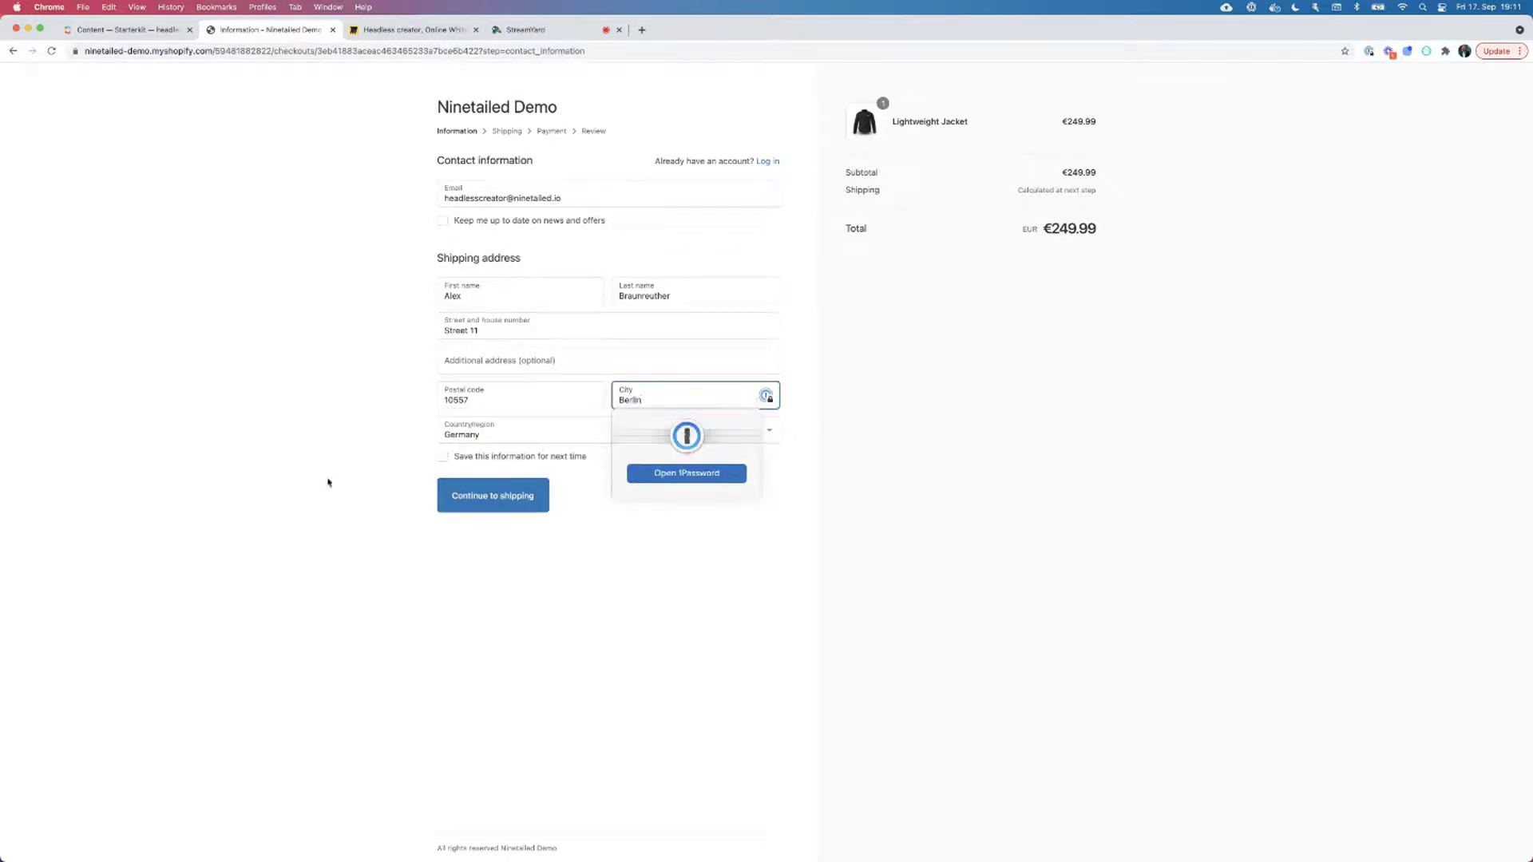
click(479, 491)
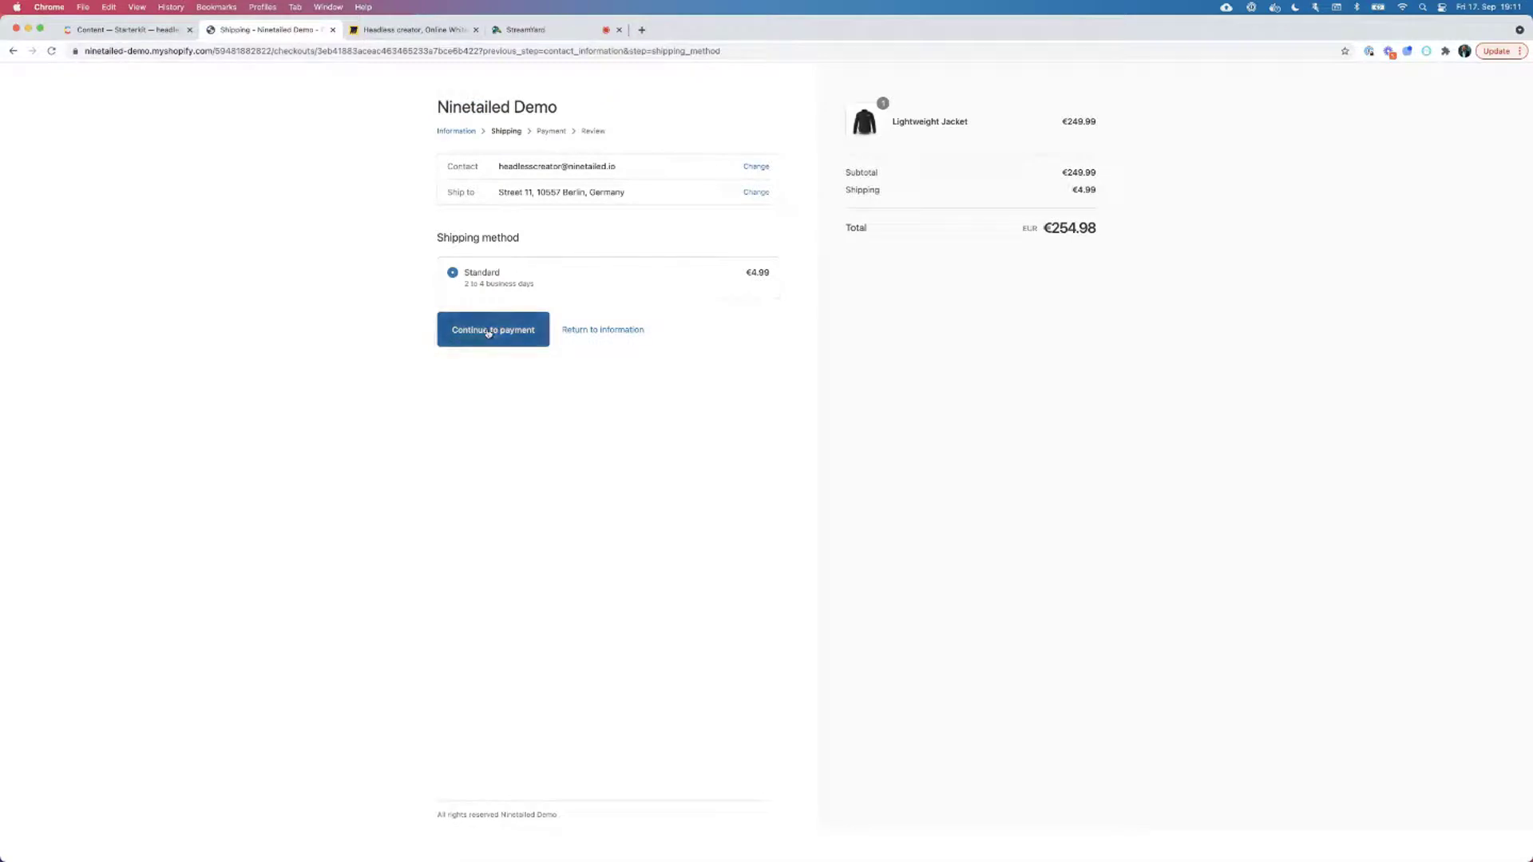
Move to payment, enter test card number, cardholder name, expiry and security code, then review.
click(489, 331)
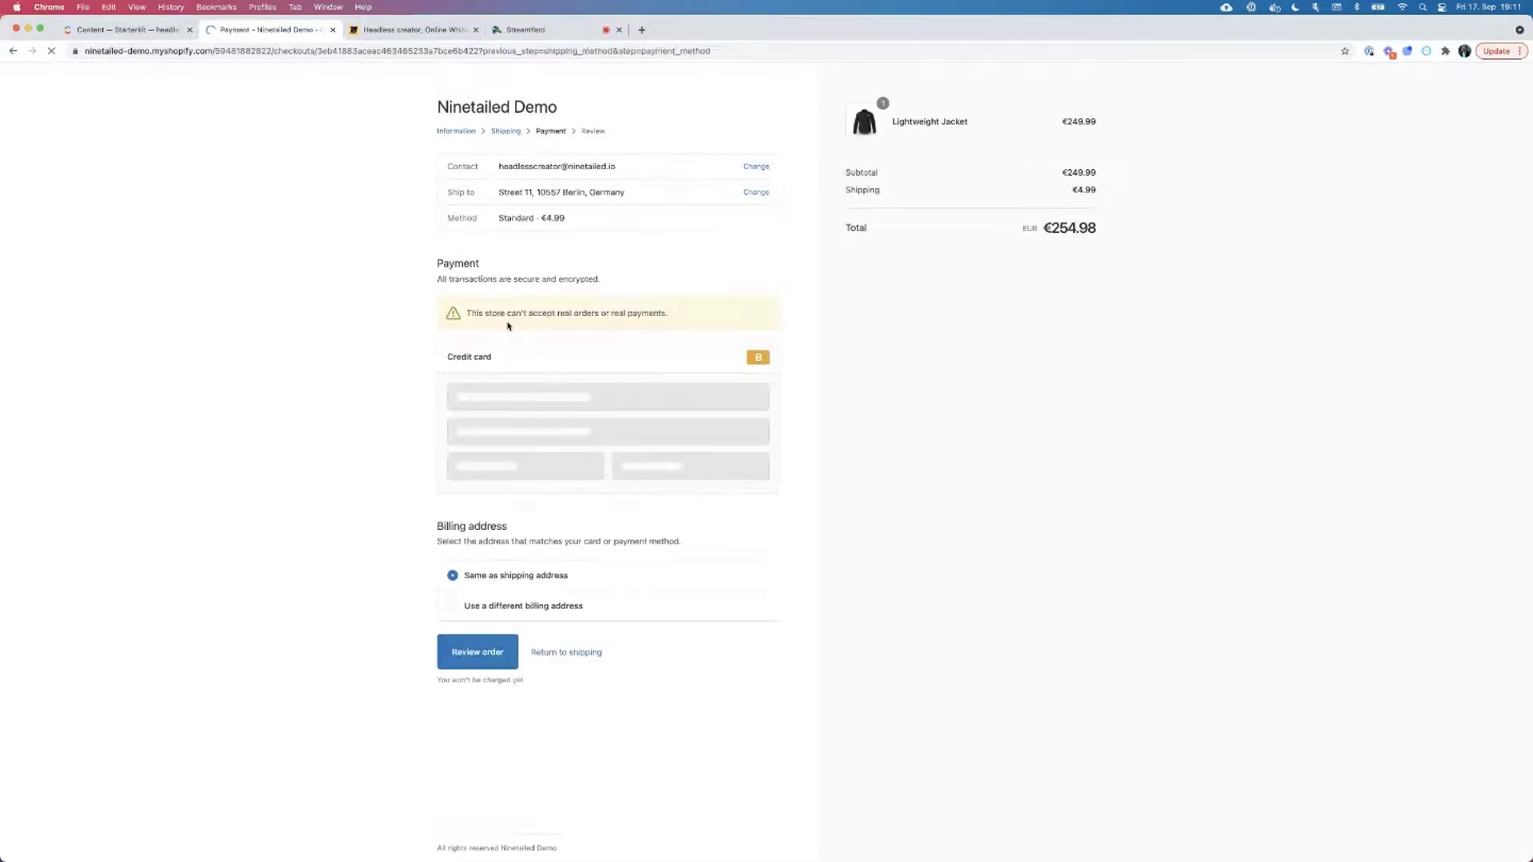
click(511, 397)
text(1)
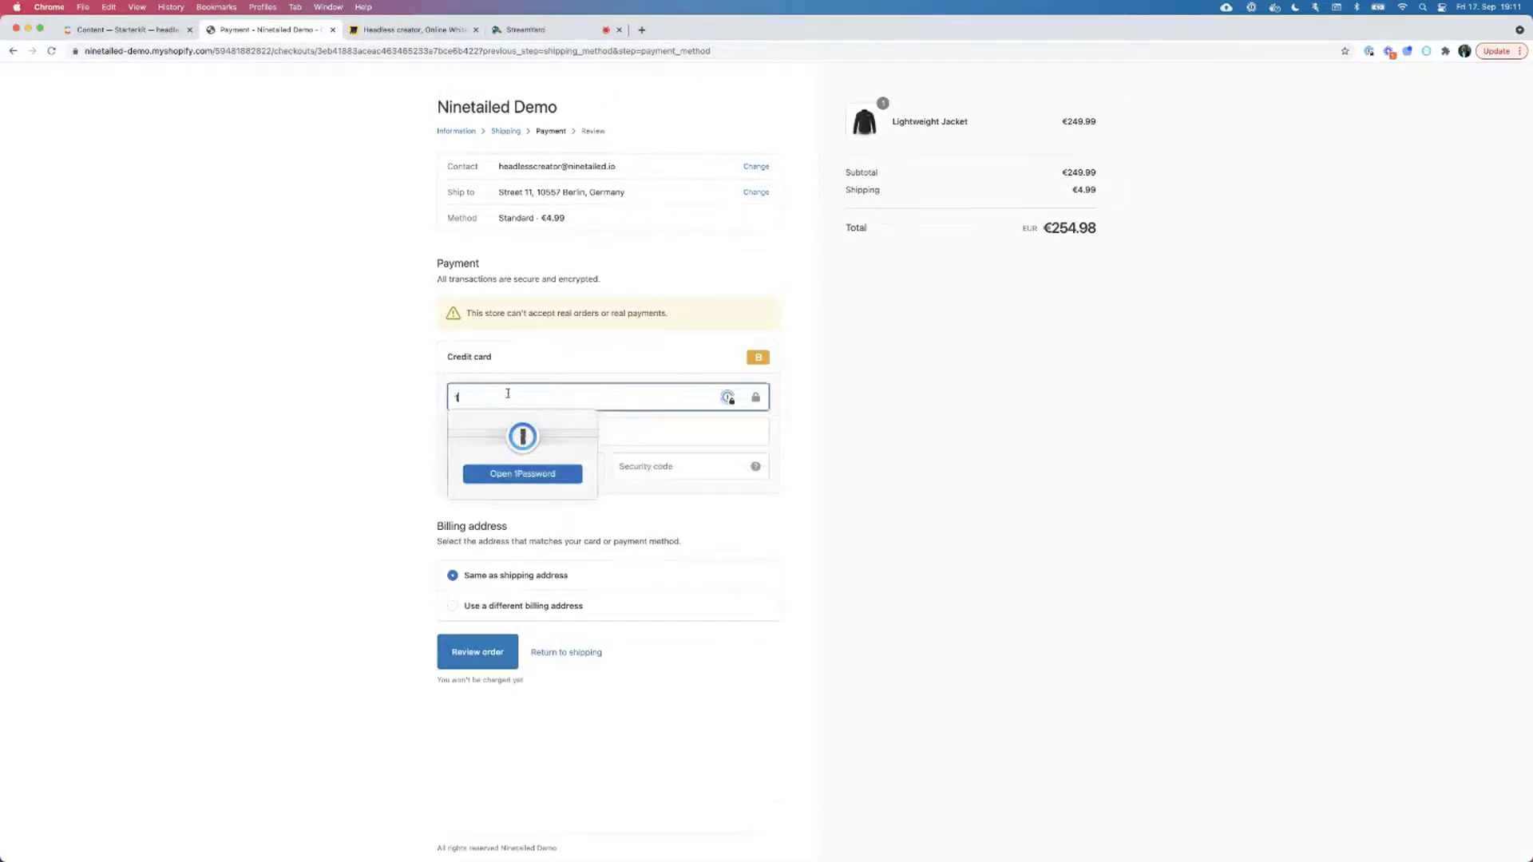
click(505, 433)
text(Al)
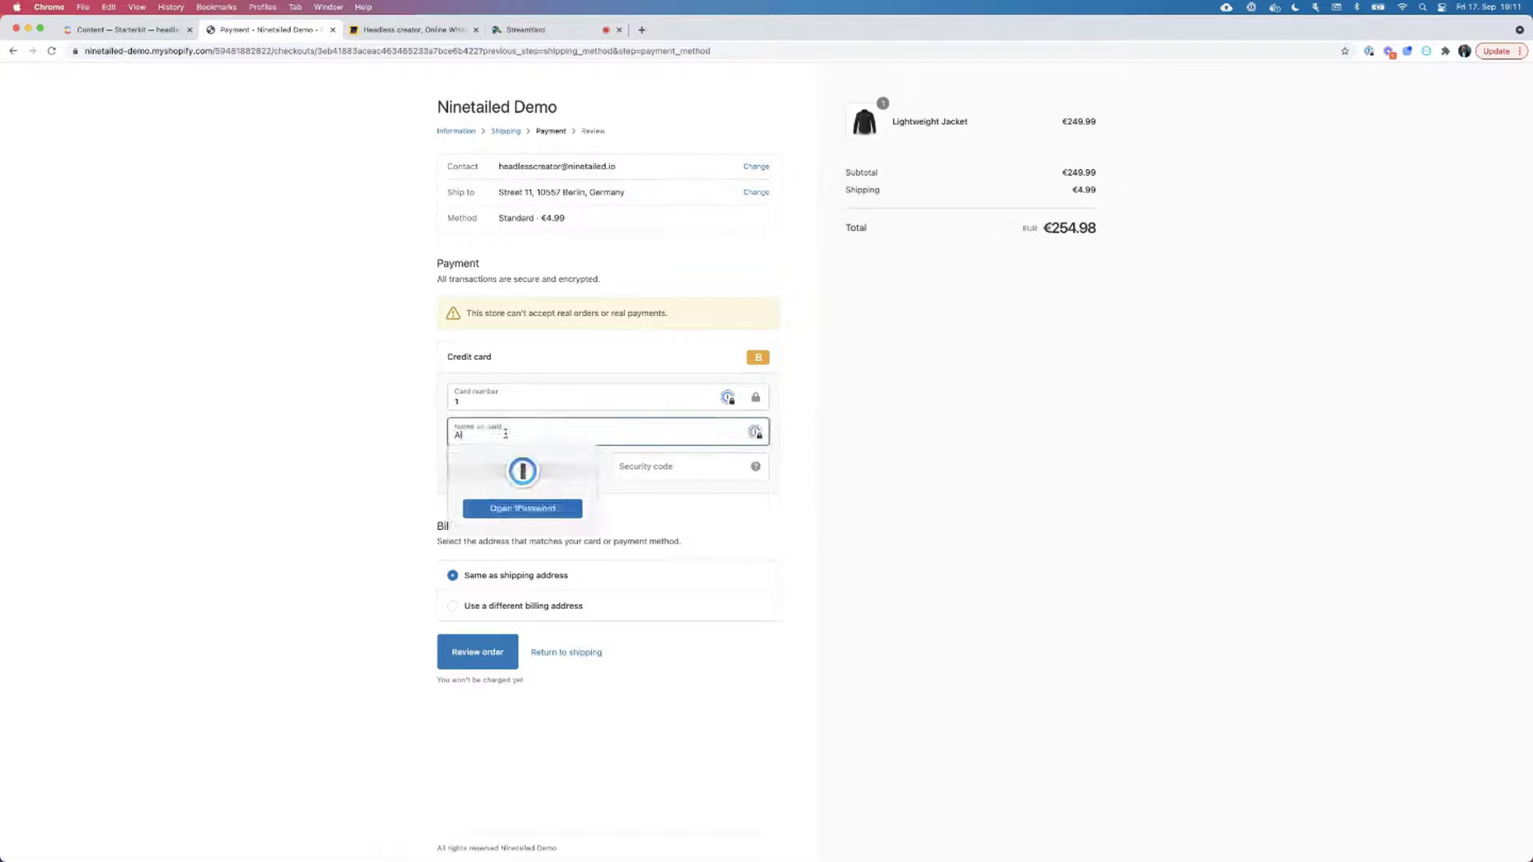
text(ex B)
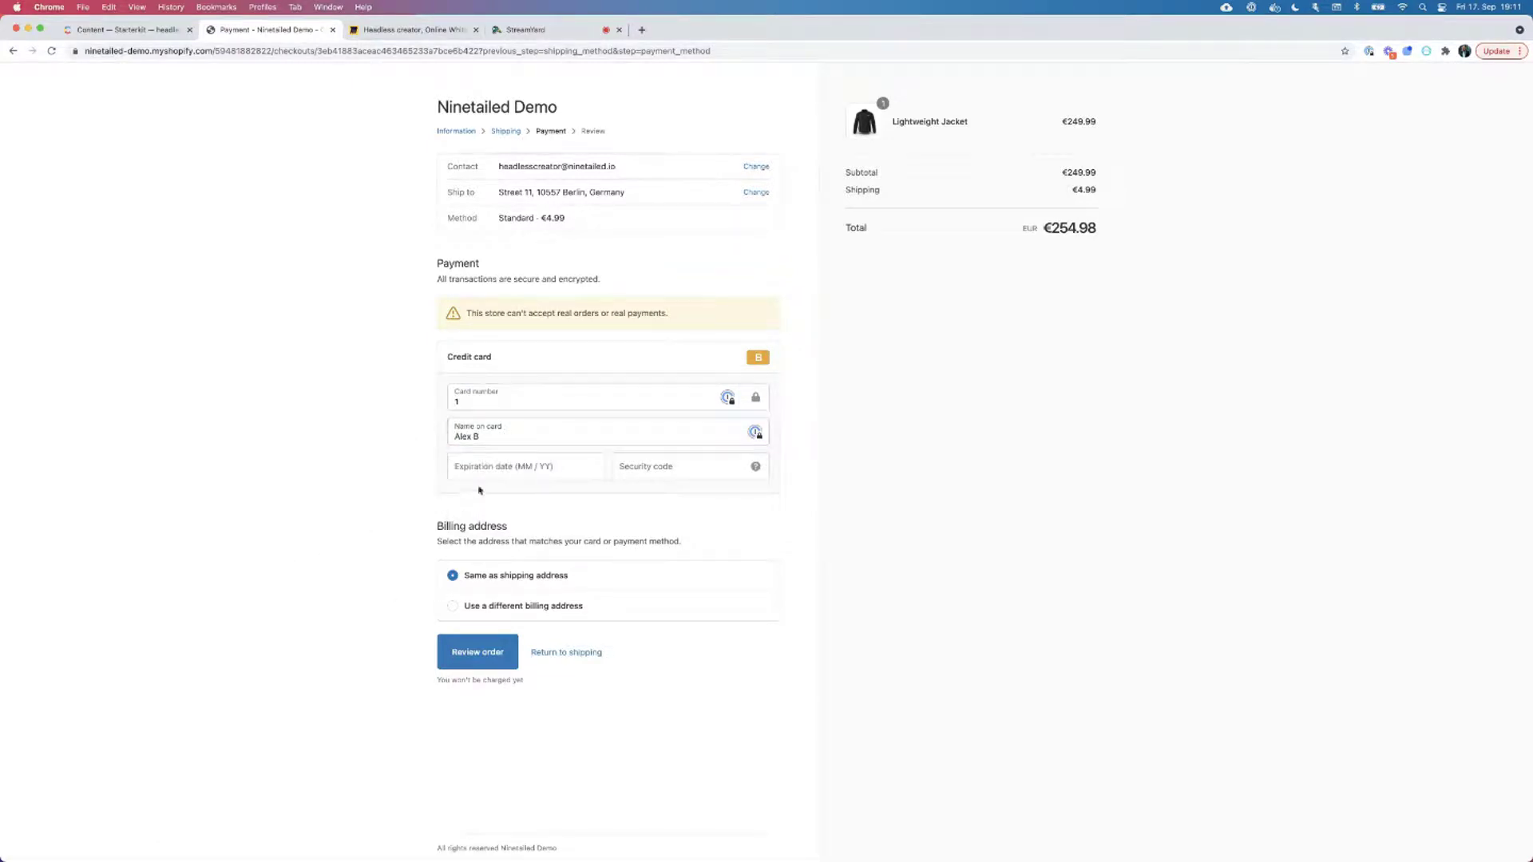
click(495, 469)
text(12 / )
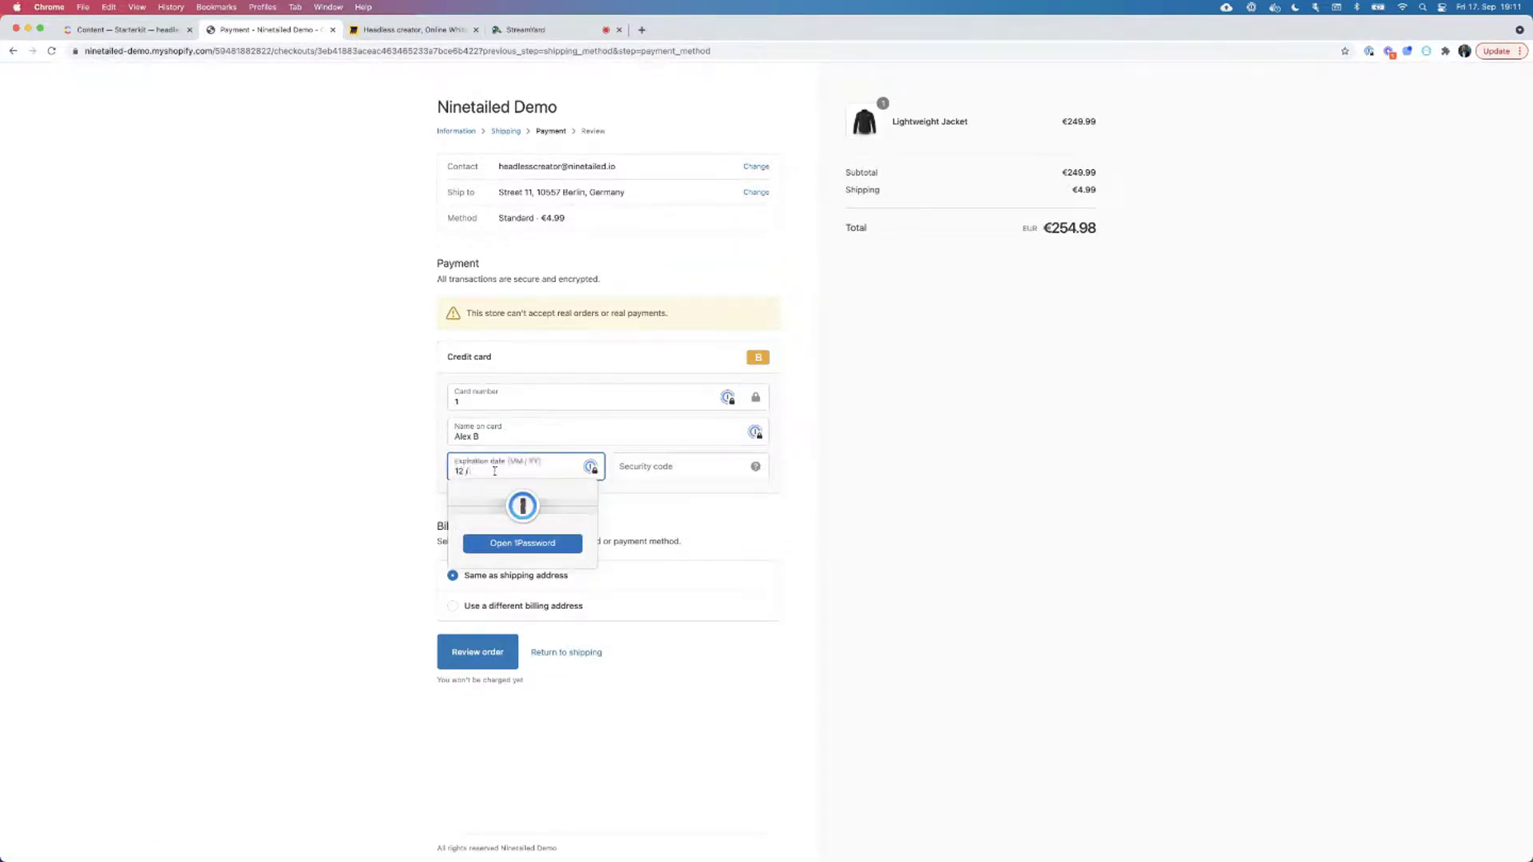
text(26)
click(693, 461)
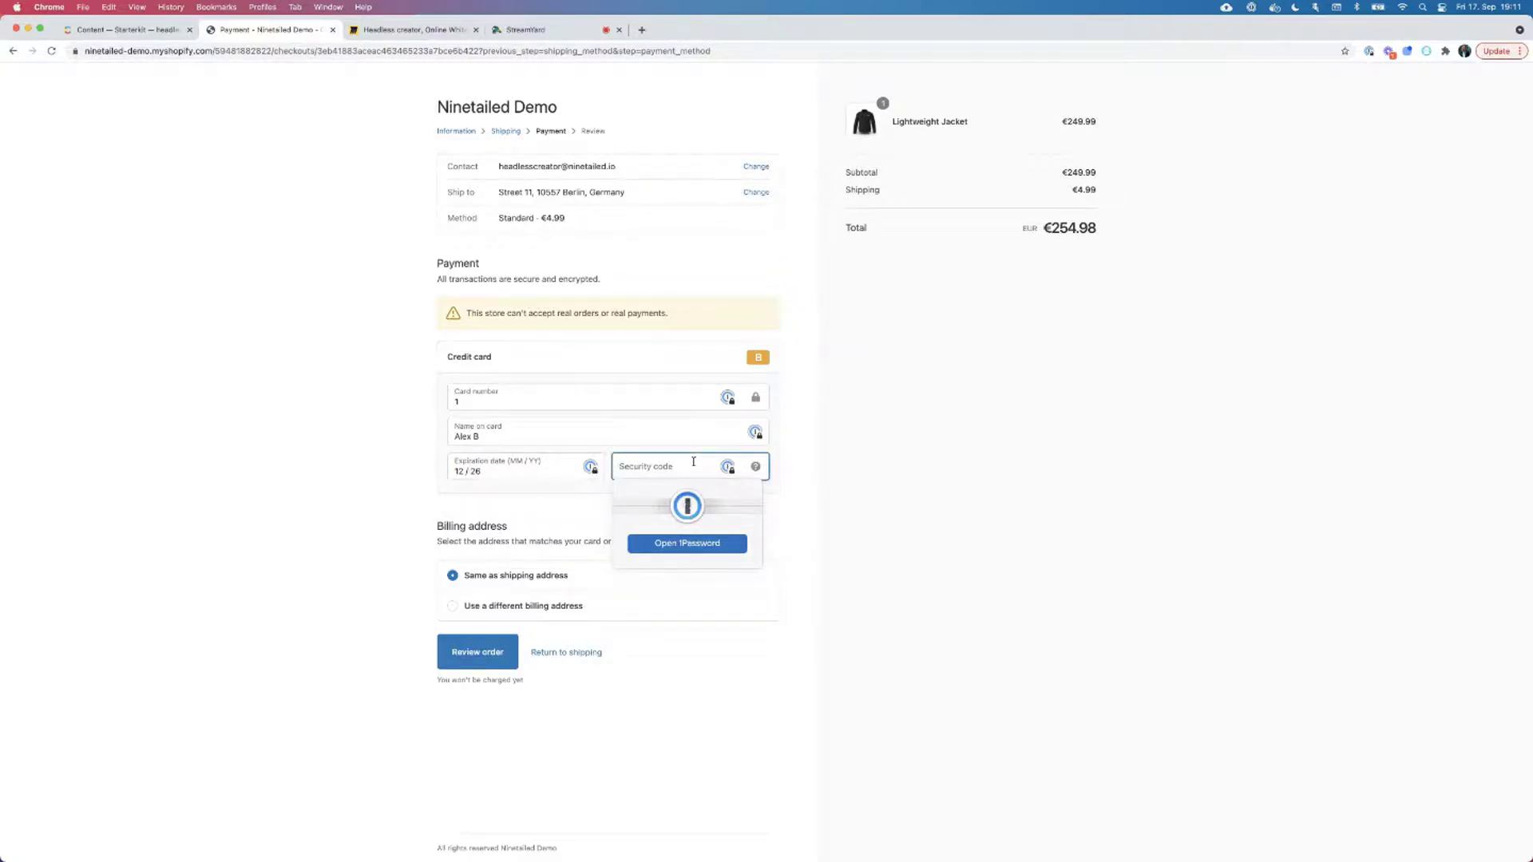
text(111)
click(466, 667)
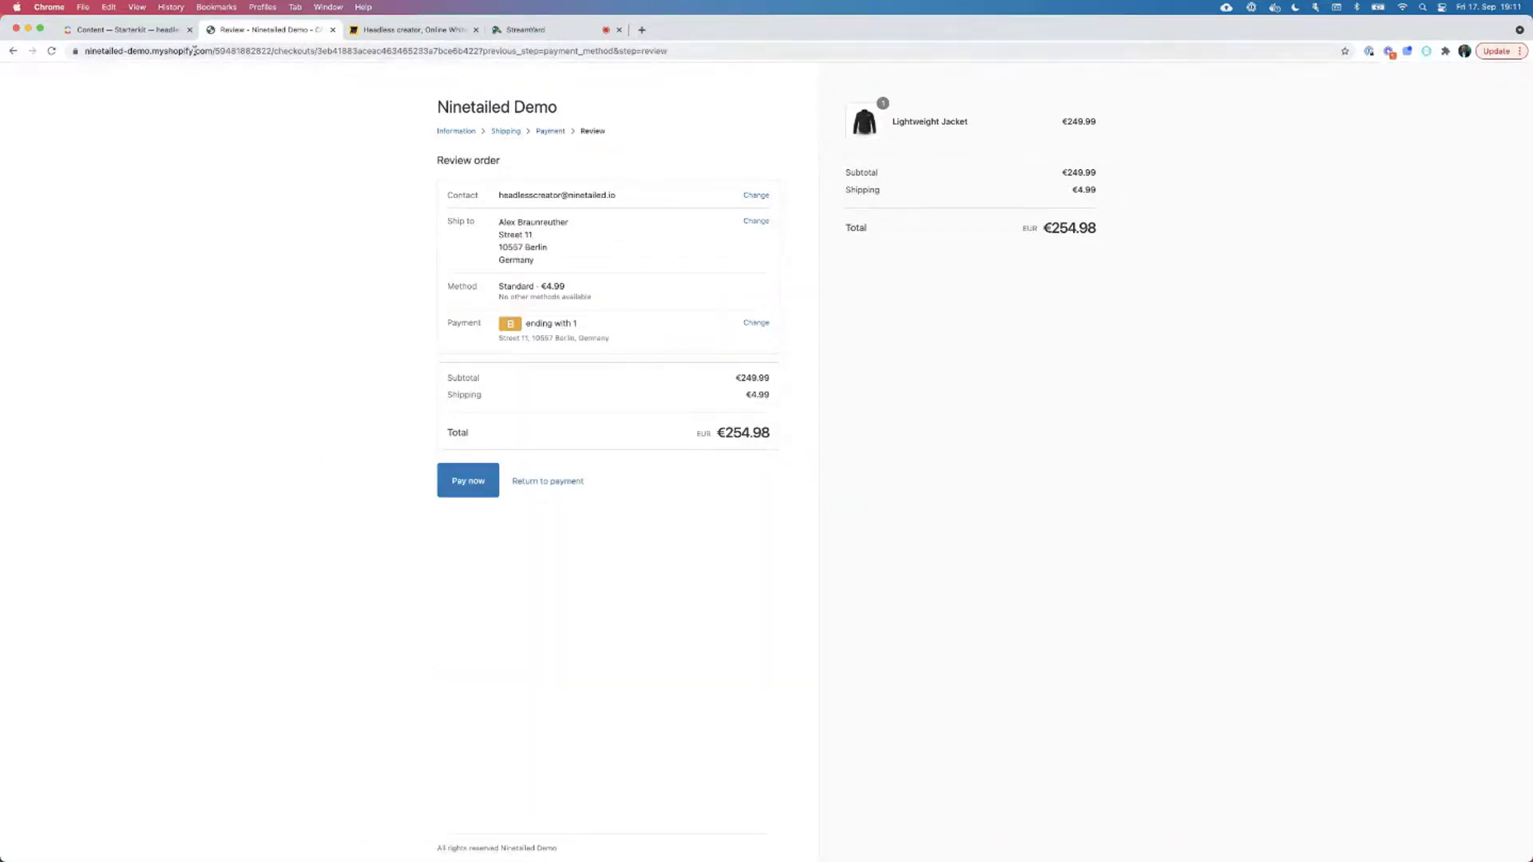
Navigate back out of checkout to the ACME store home page.
click(16, 51)
click(16, 51)
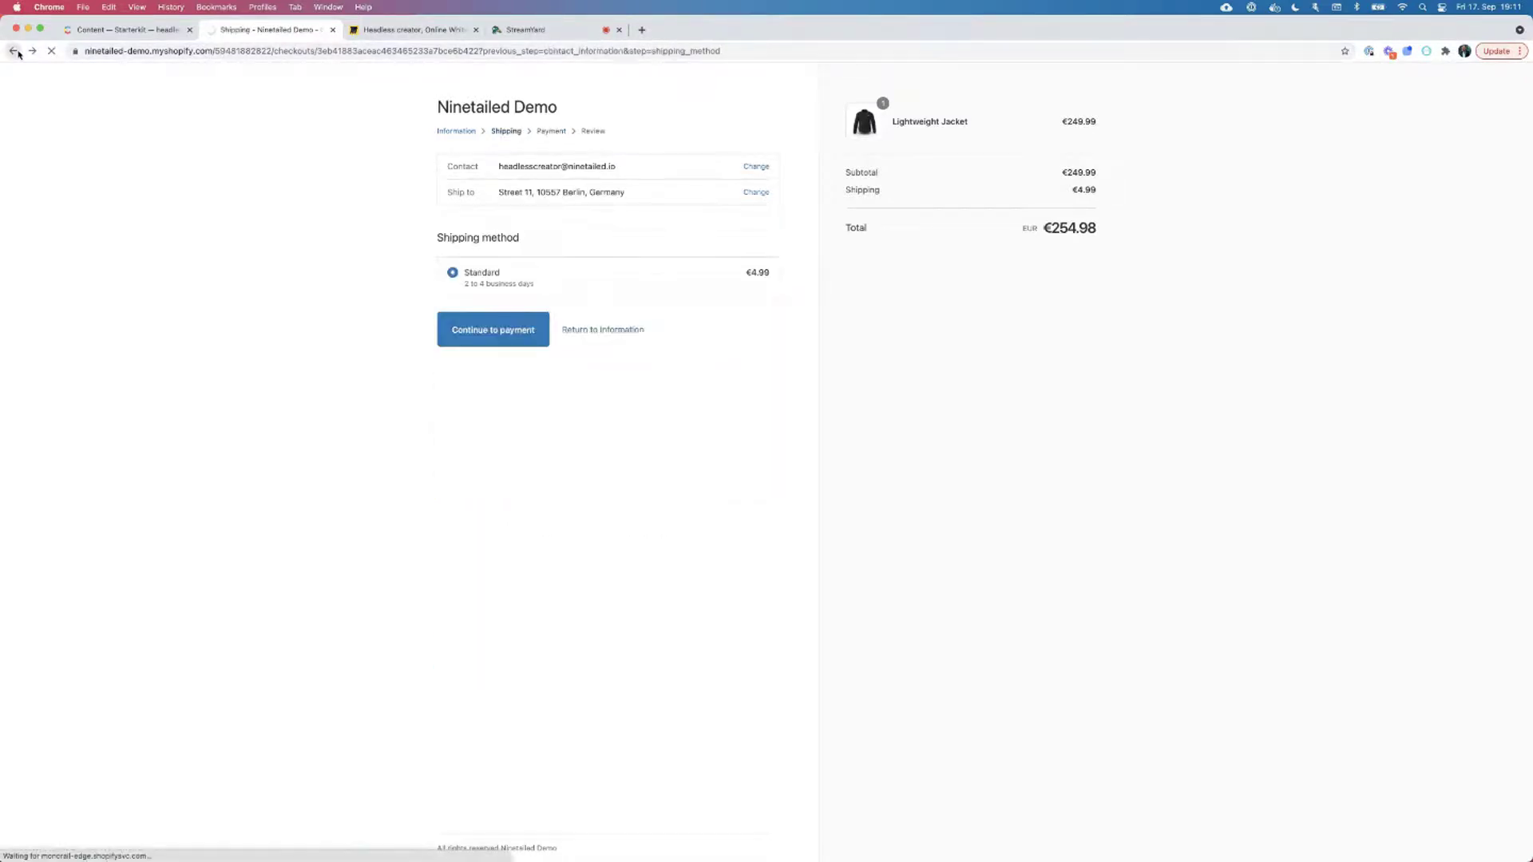
click(17, 52)
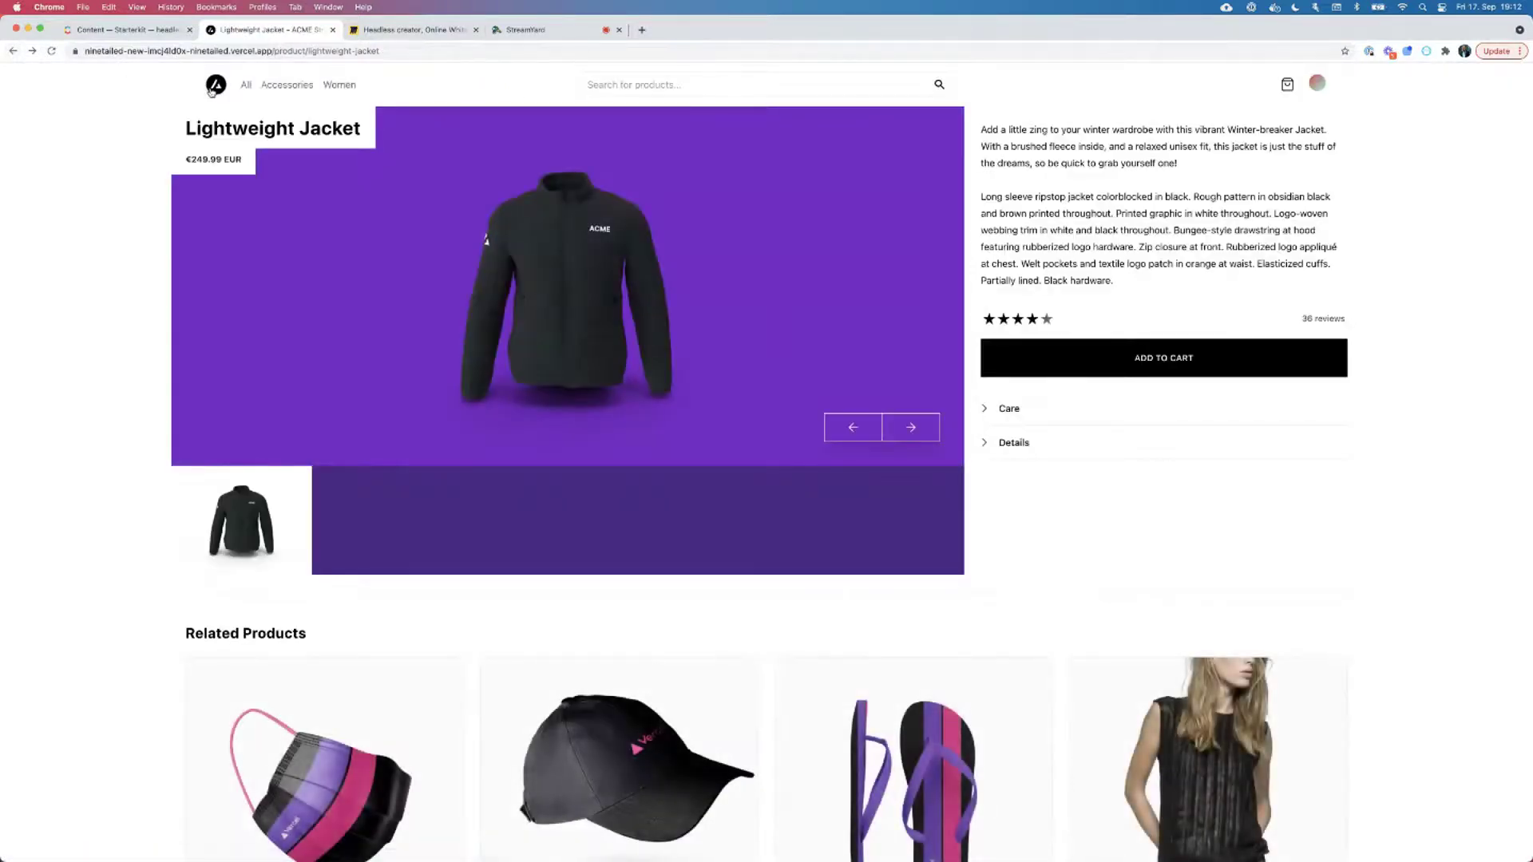
click(212, 90)
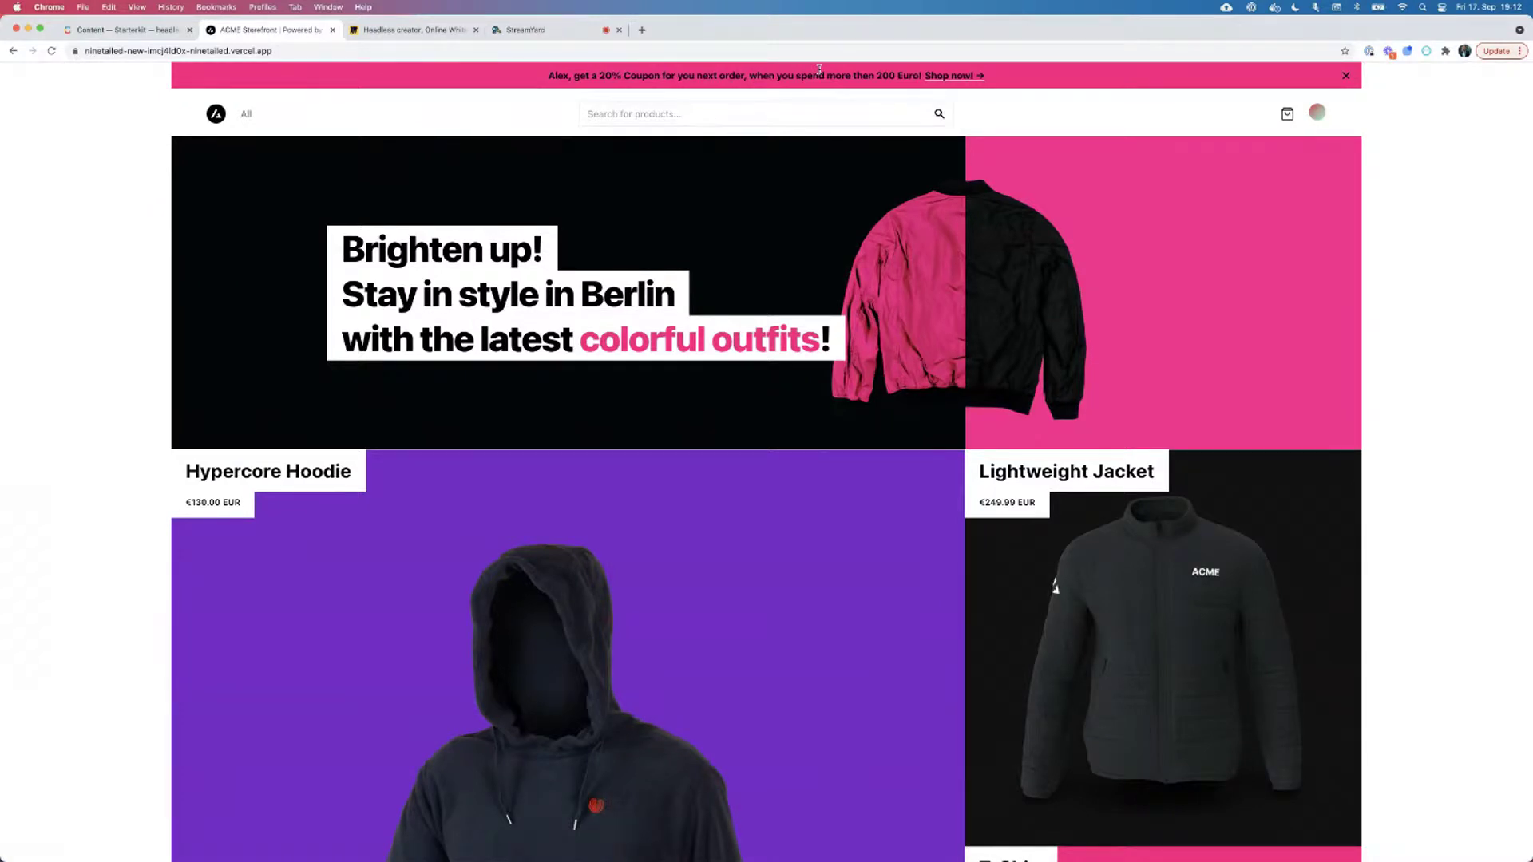
Browse all products filtered to the Women category, showing 18 results.
click(247, 116)
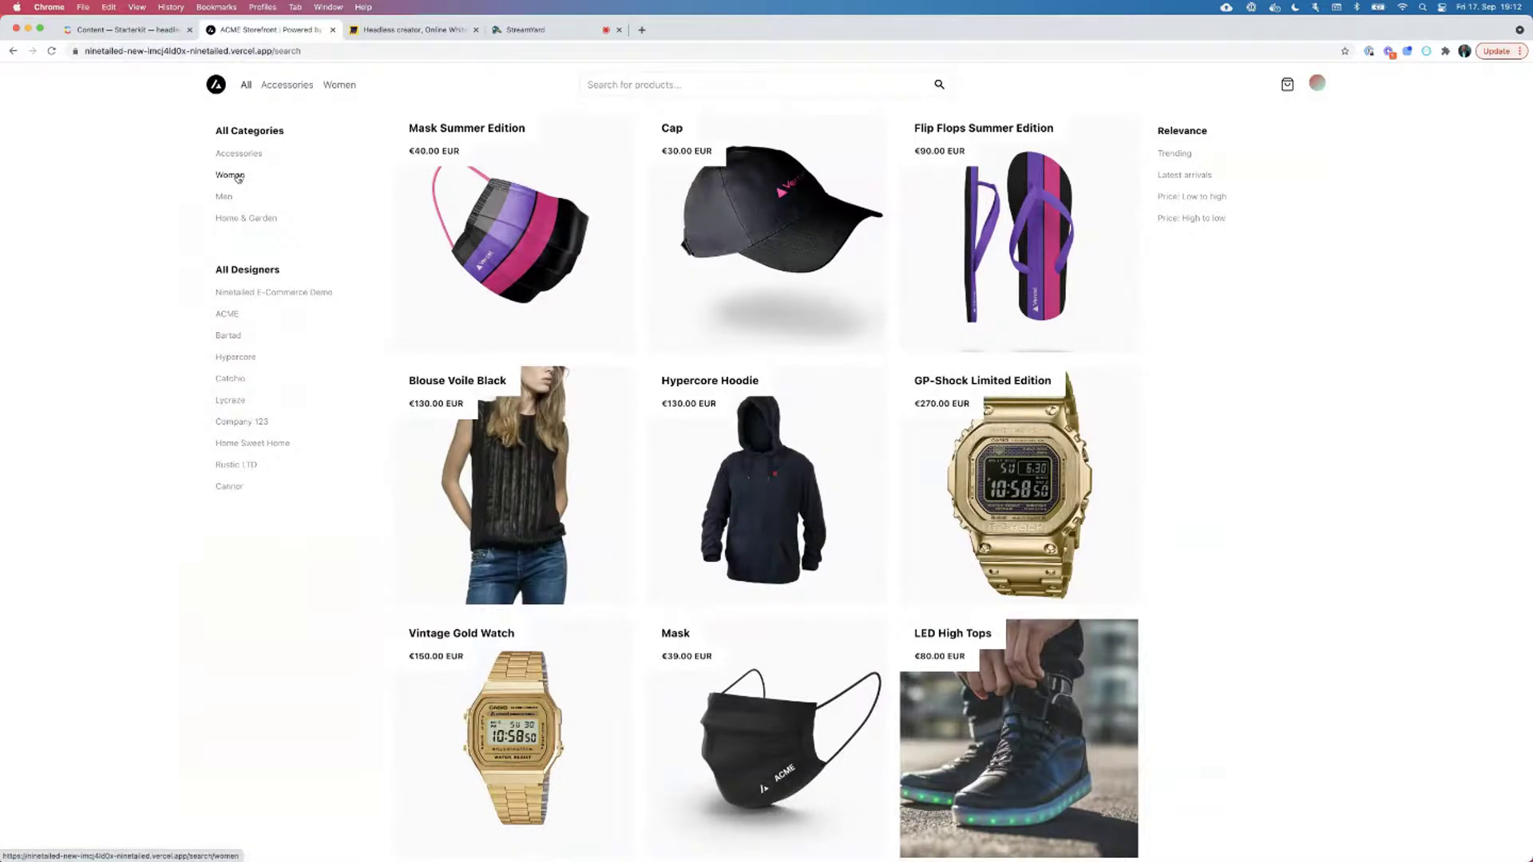
click(237, 177)
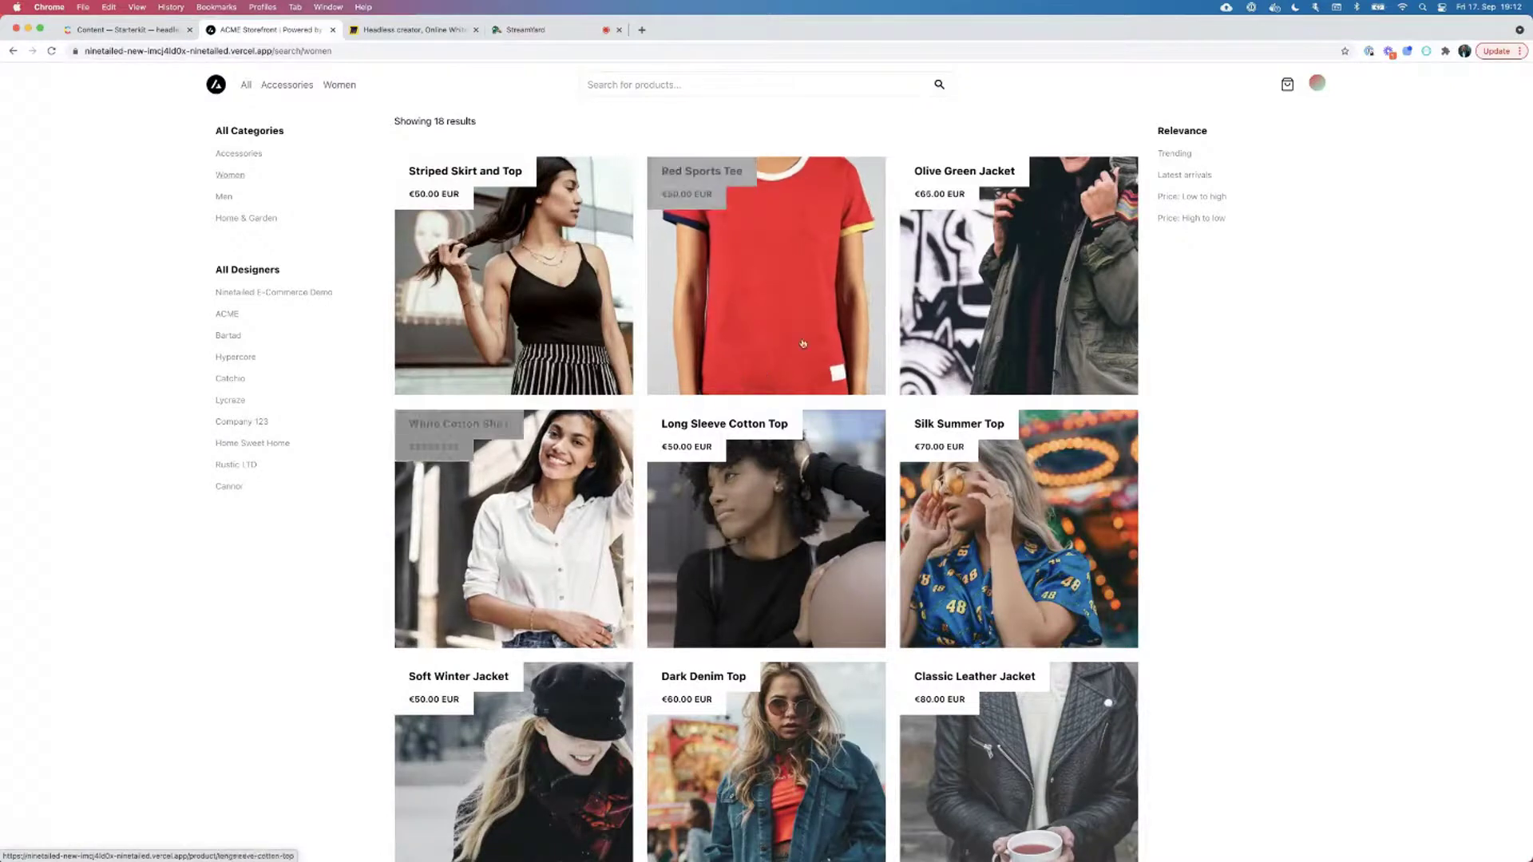
scroll(766, 519, down, 4)
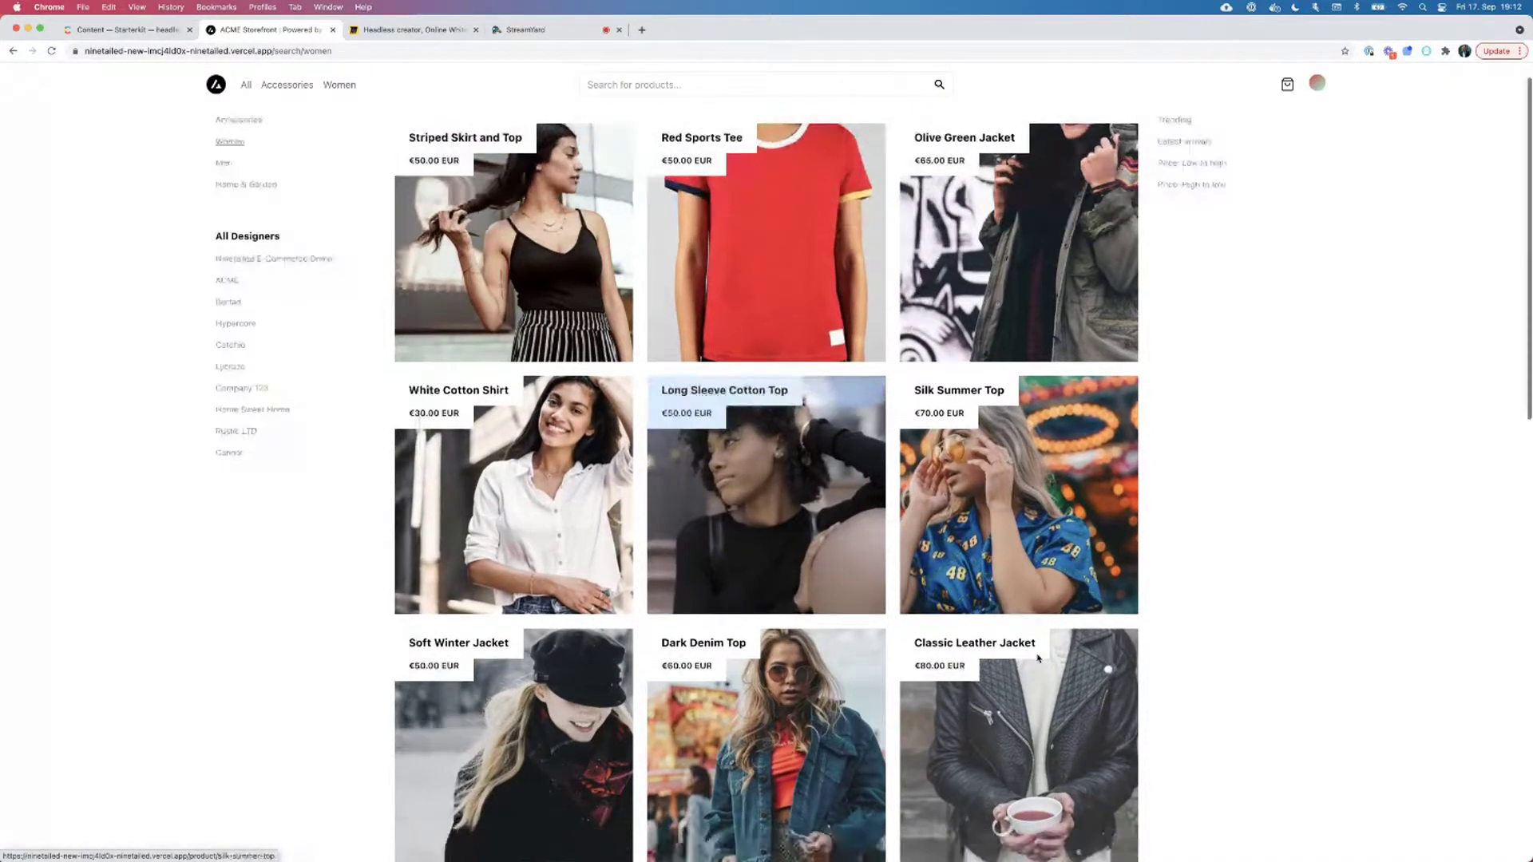
scroll(766, 479, up, 1)
scroll(268, 222, up, 3)
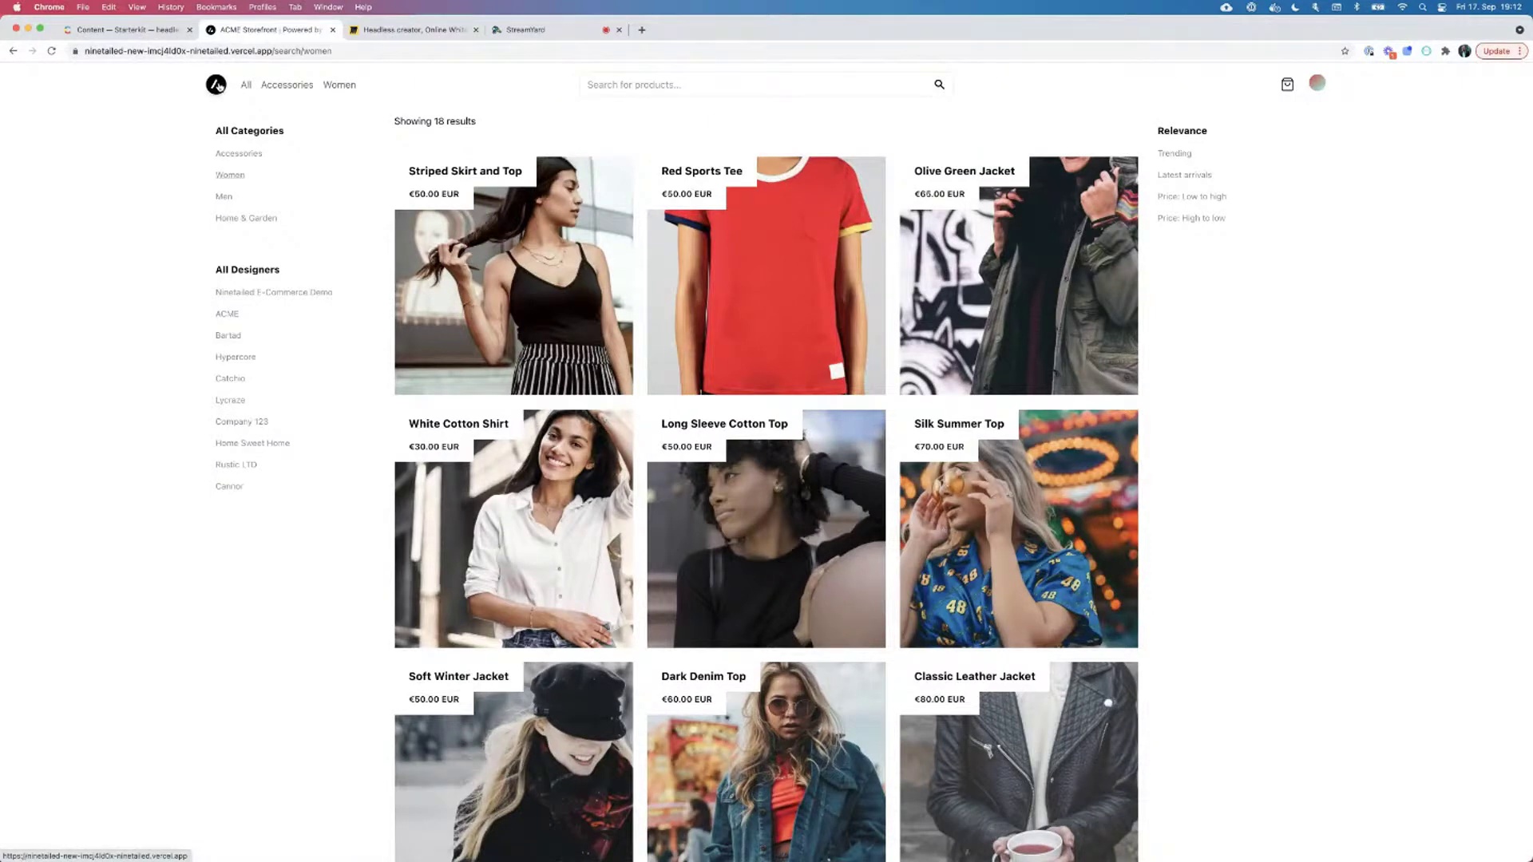
Revisit the home page's 20% off women's accessories hero, then switch to the Miro tab.
click(218, 85)
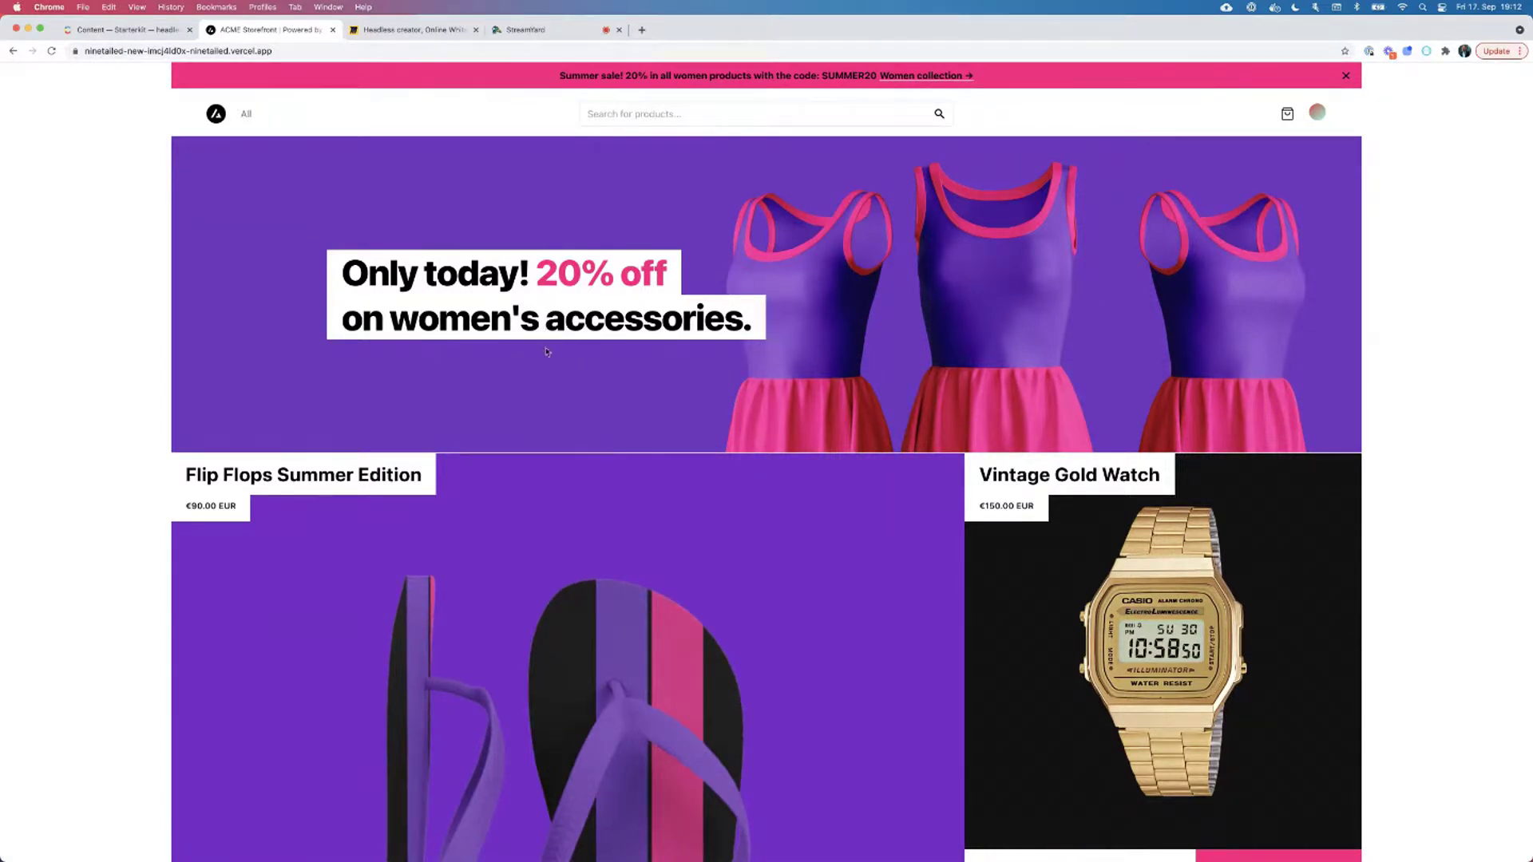
scroll(961, 436, down, 4)
scroll(961, 436, down, 12)
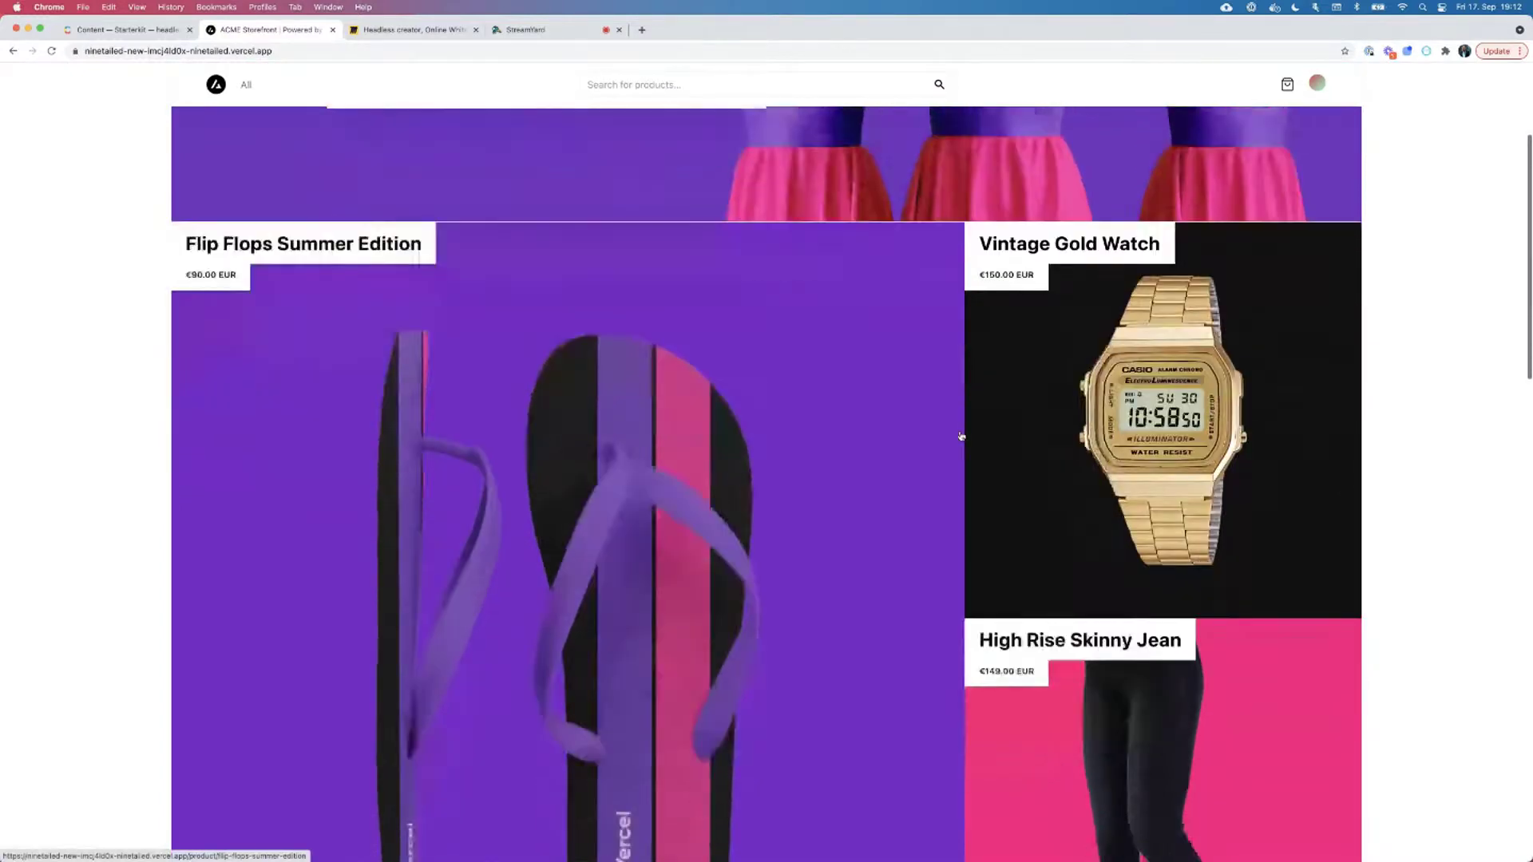
scroll(851, 467, down, 5)
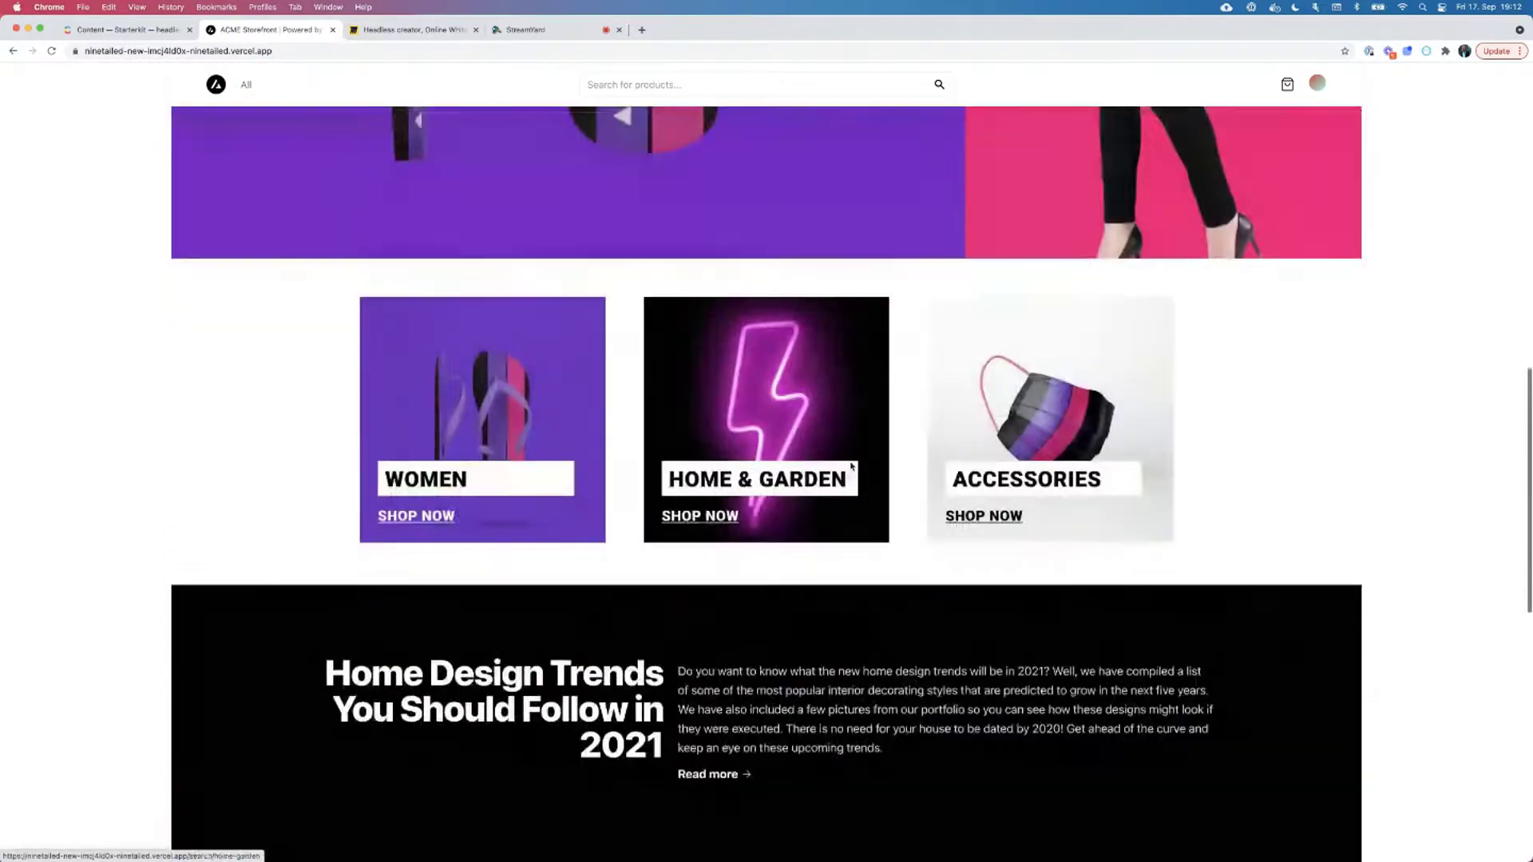
scroll(851, 467, up, 20)
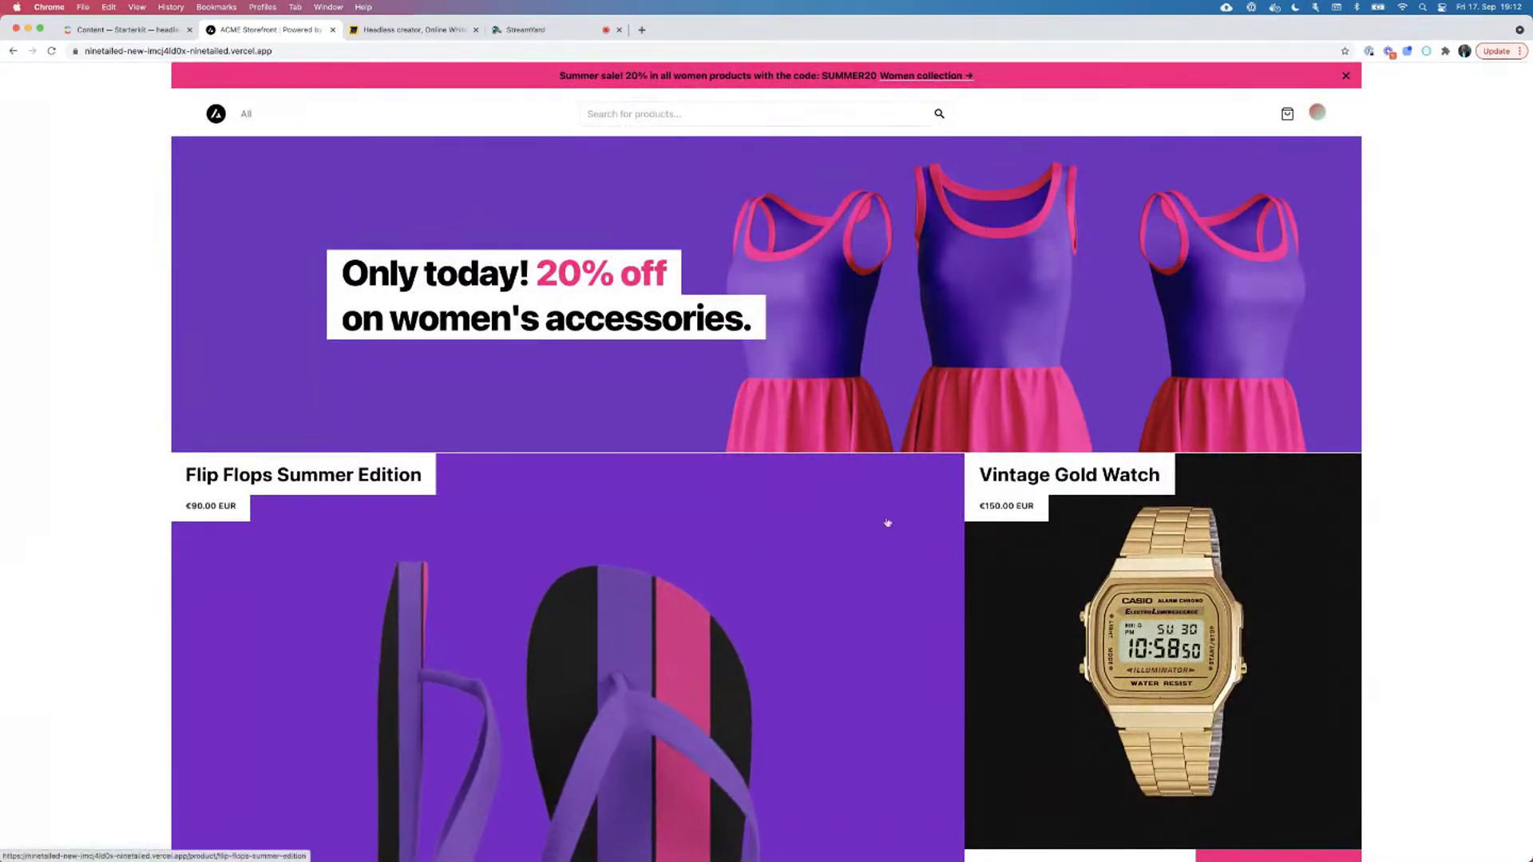
scroll(777, 630, down, 3)
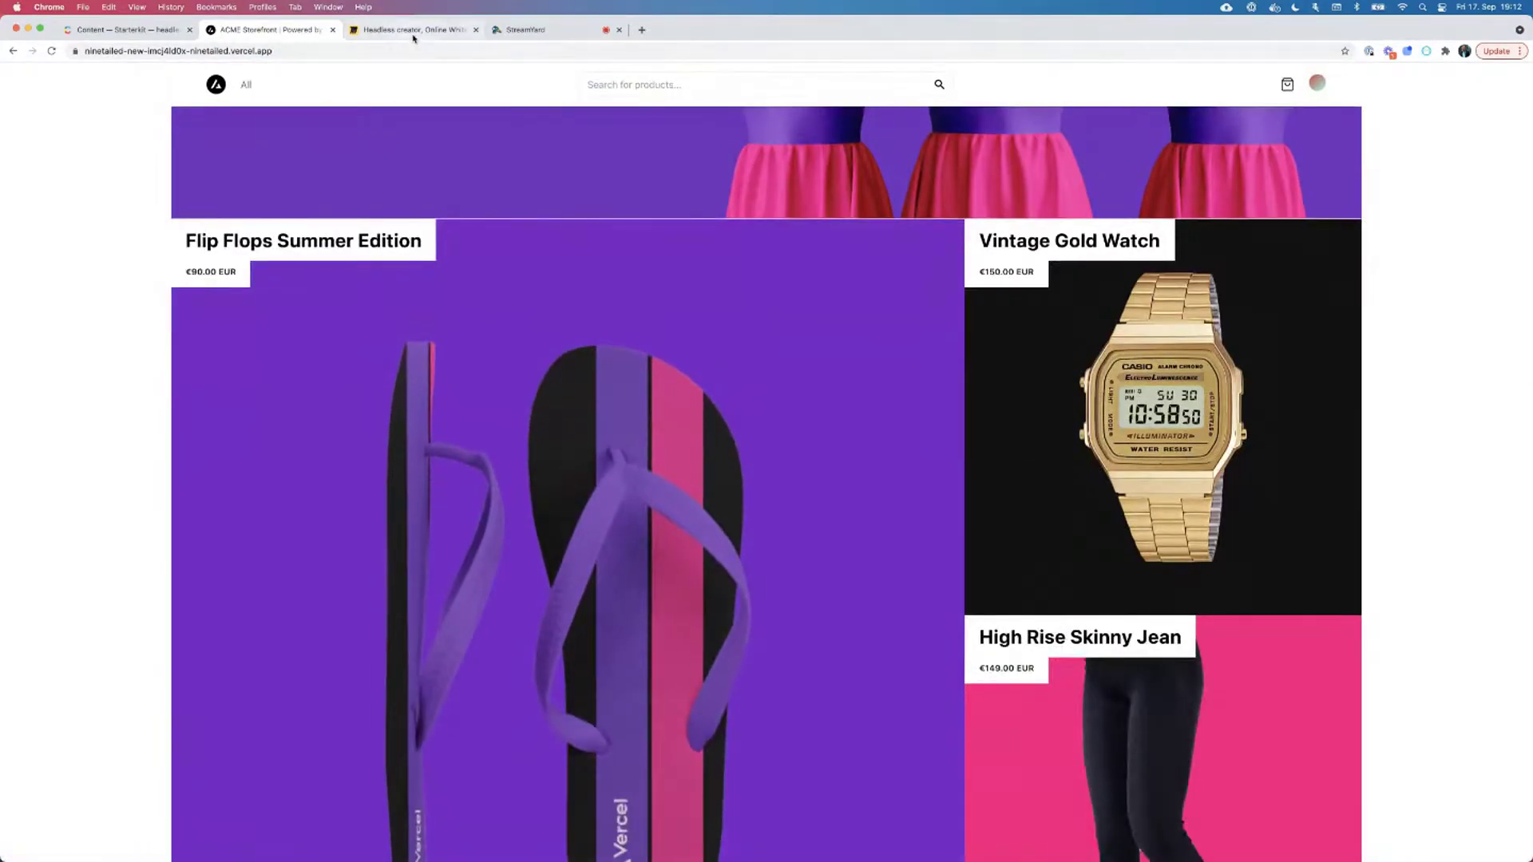
click(414, 32)
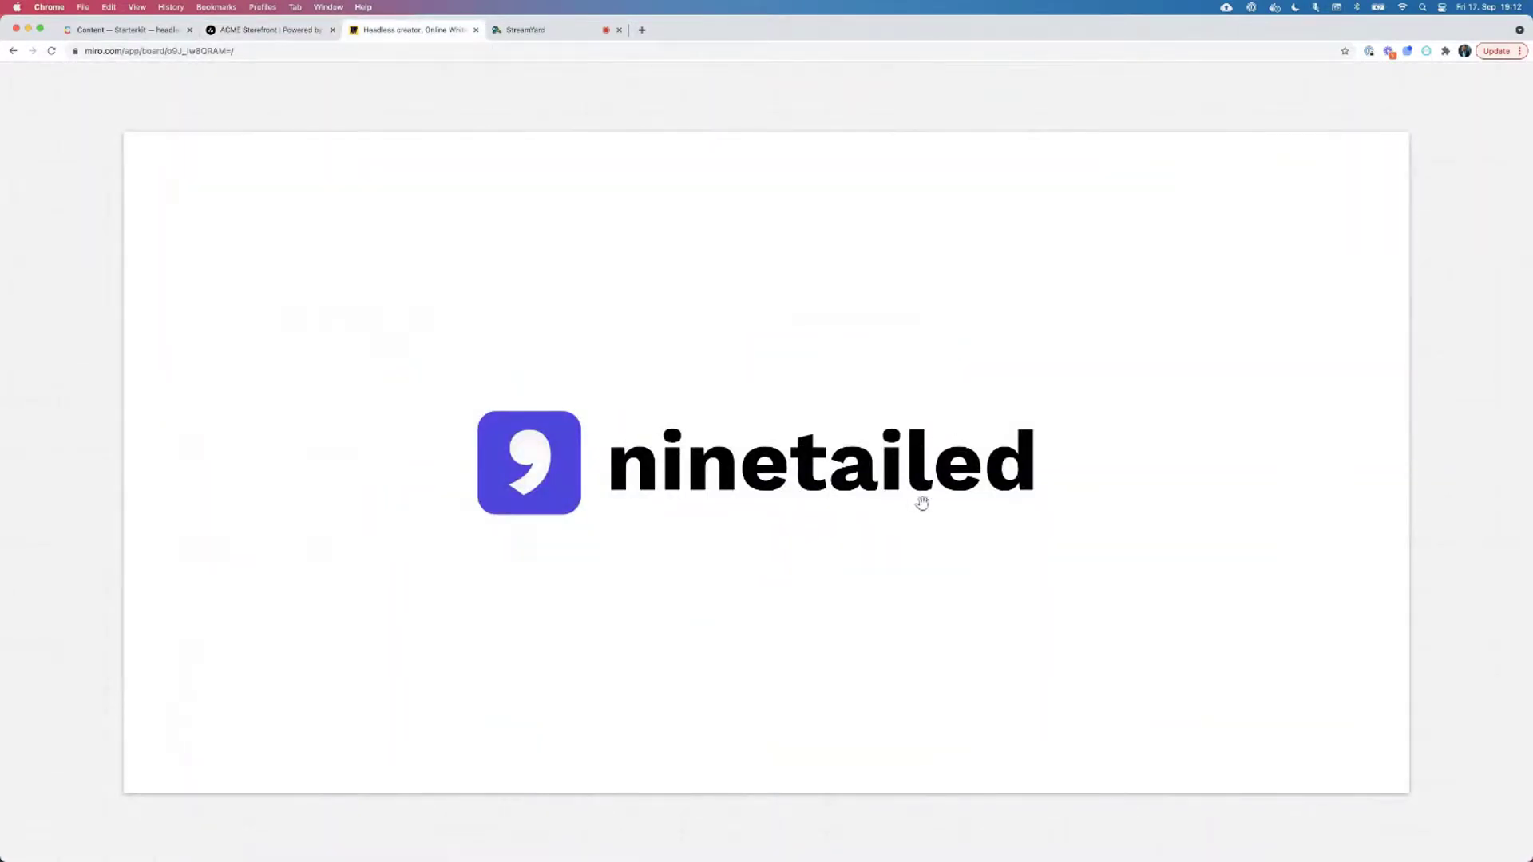
Advance the Miro presentation to the Ninetailed platform architecture diagram.
key(Right)
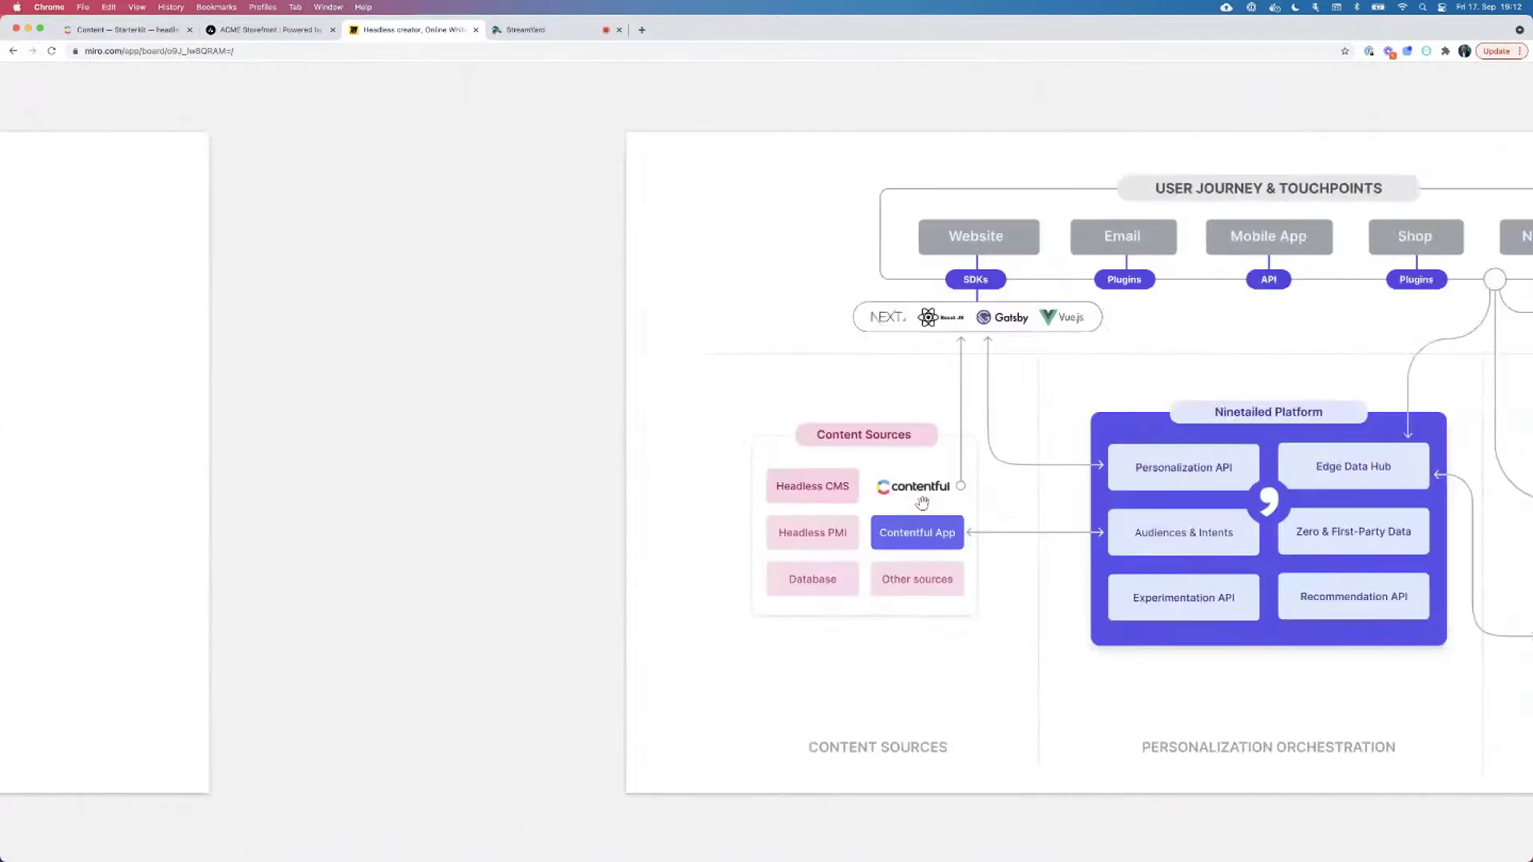